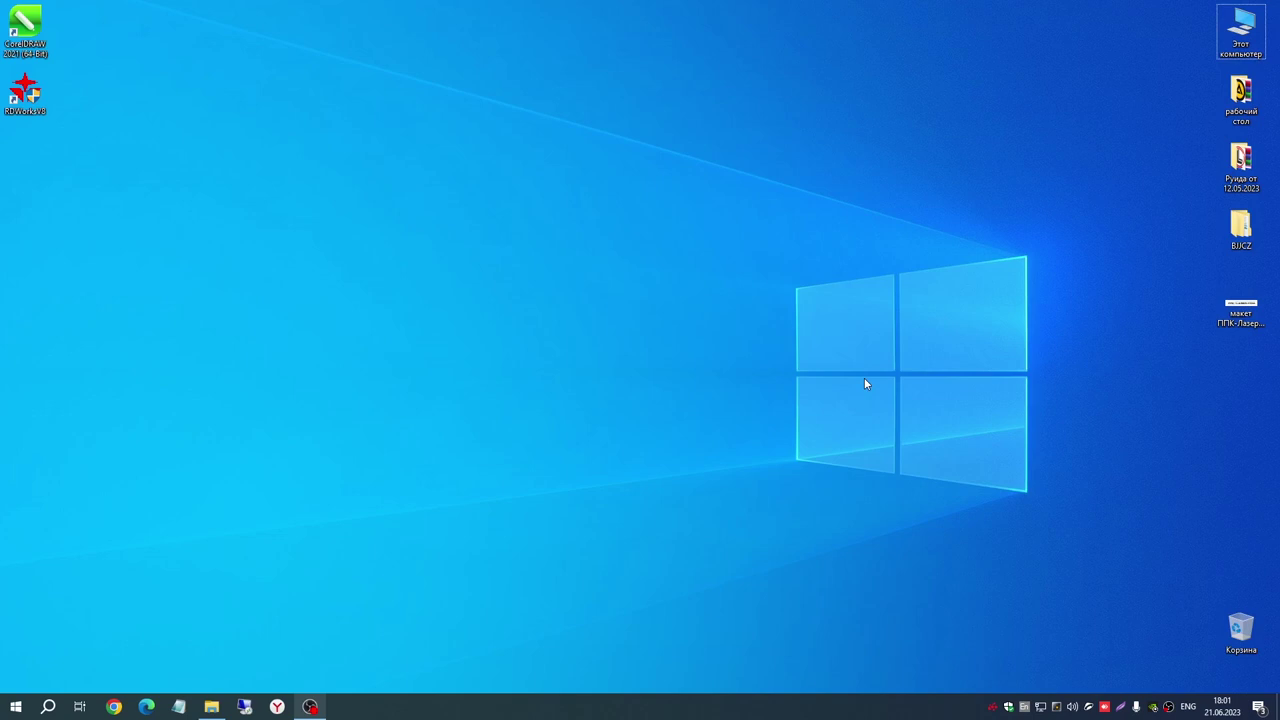
Open Device Manager from this computer's system properties and move its window clear of the left edge
double_click(1240, 32)
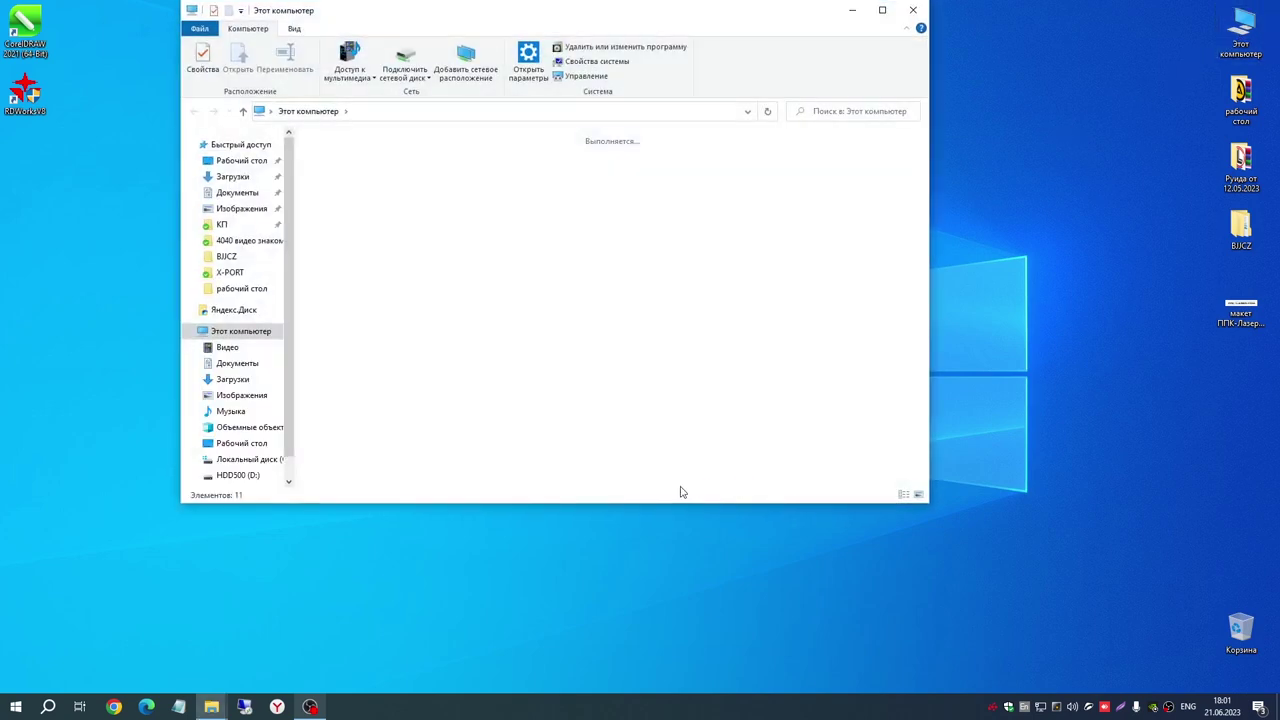
right_click(624, 457)
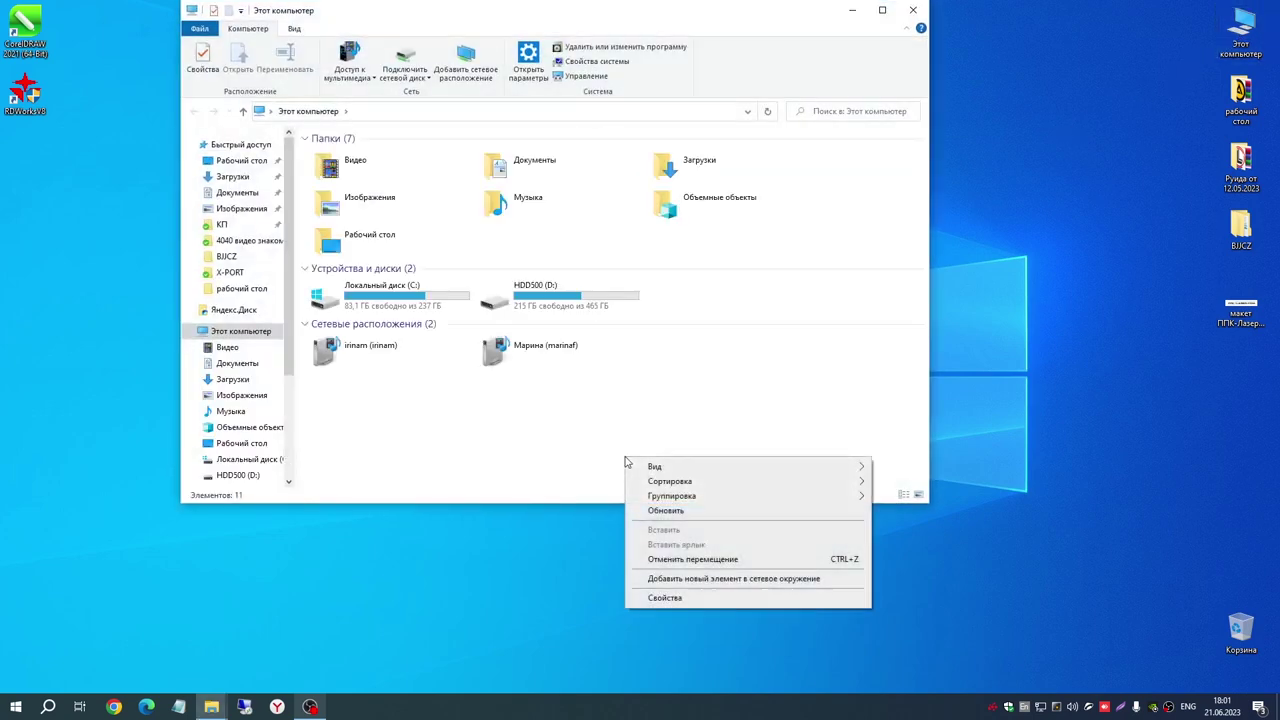
left_click(682, 598)
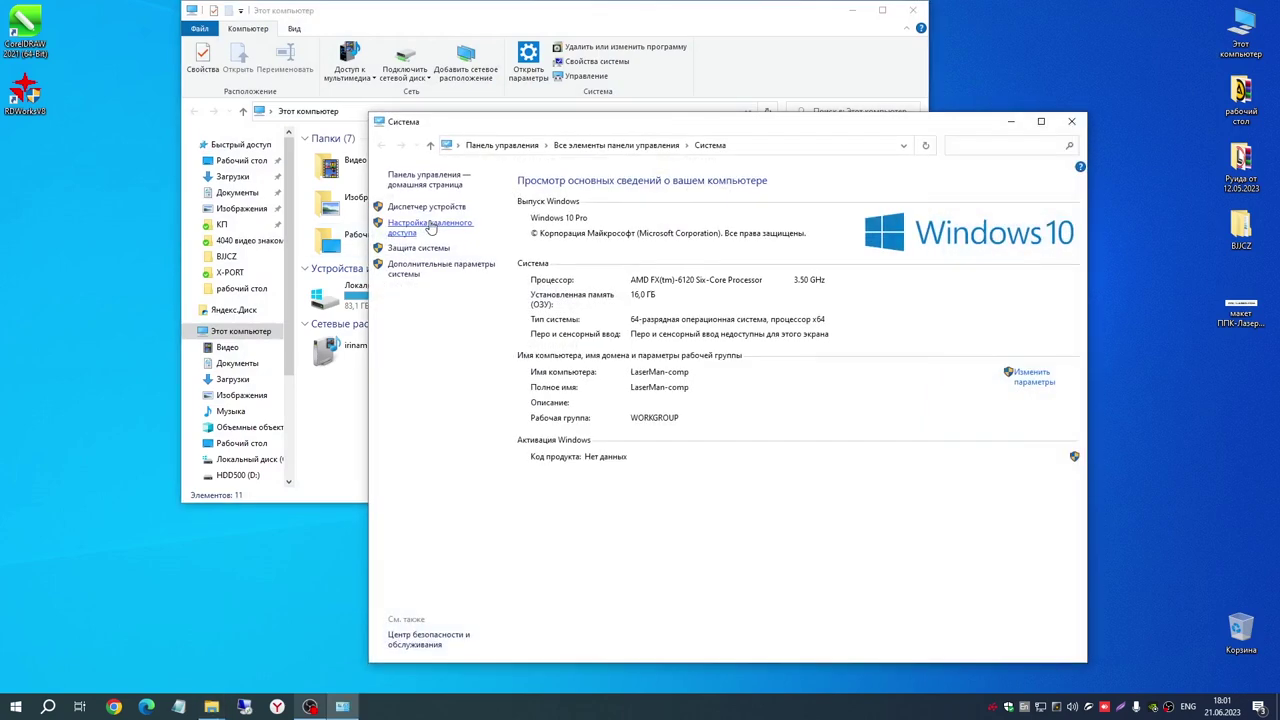
left_click(430, 208)
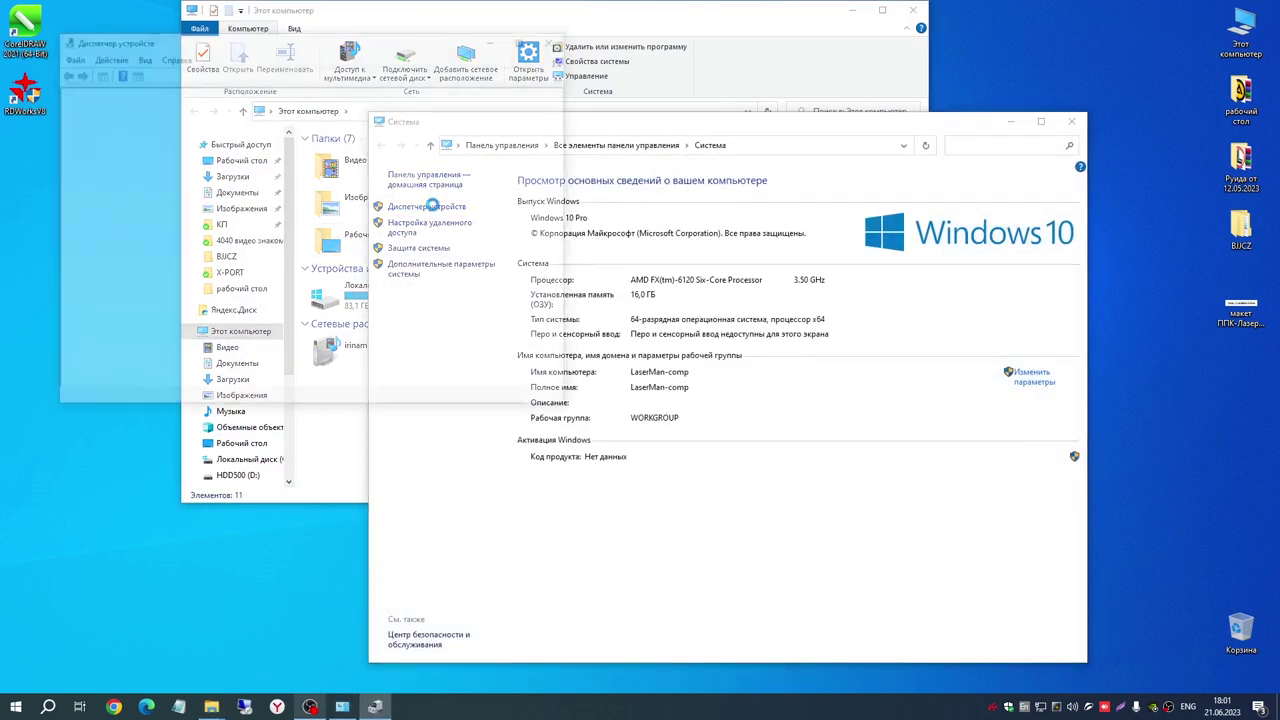
left_click_drag(308, 47, 521, 81)
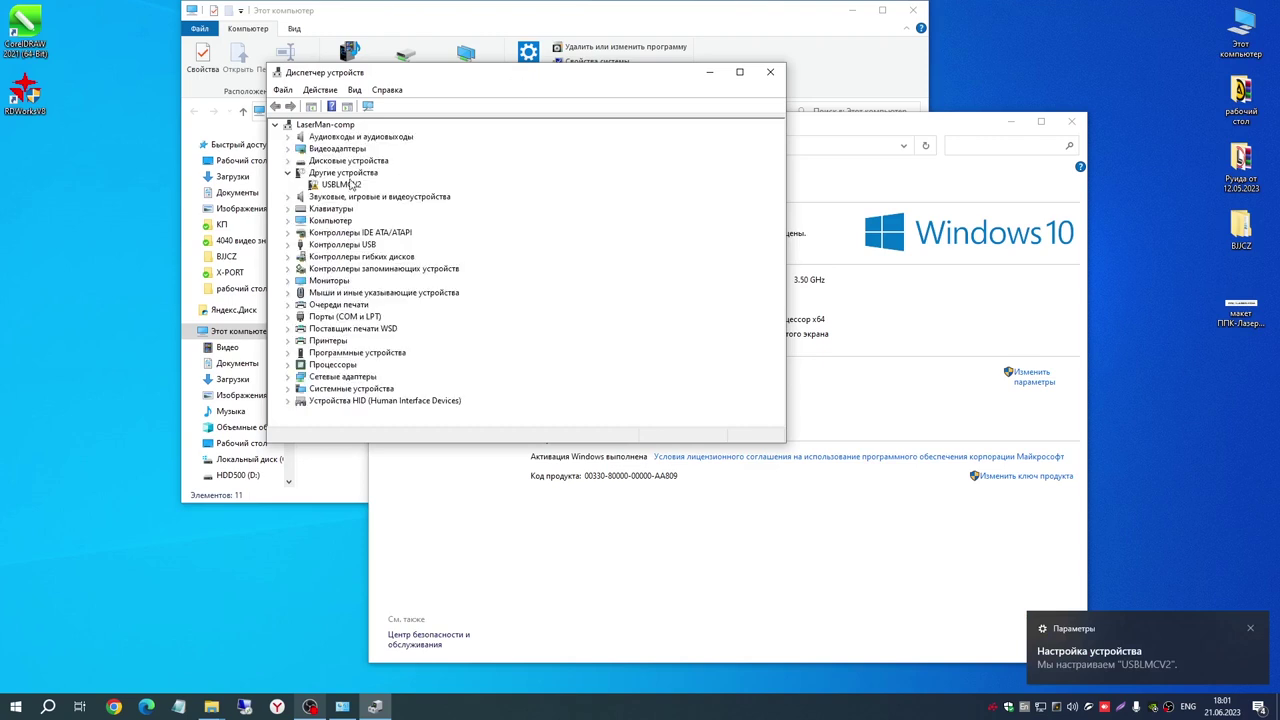
Install the driver for the unrecognized USBLMCV2 device from the local folder Desktop\BJJCZ\drivers, including subfolders
left_click(342, 186)
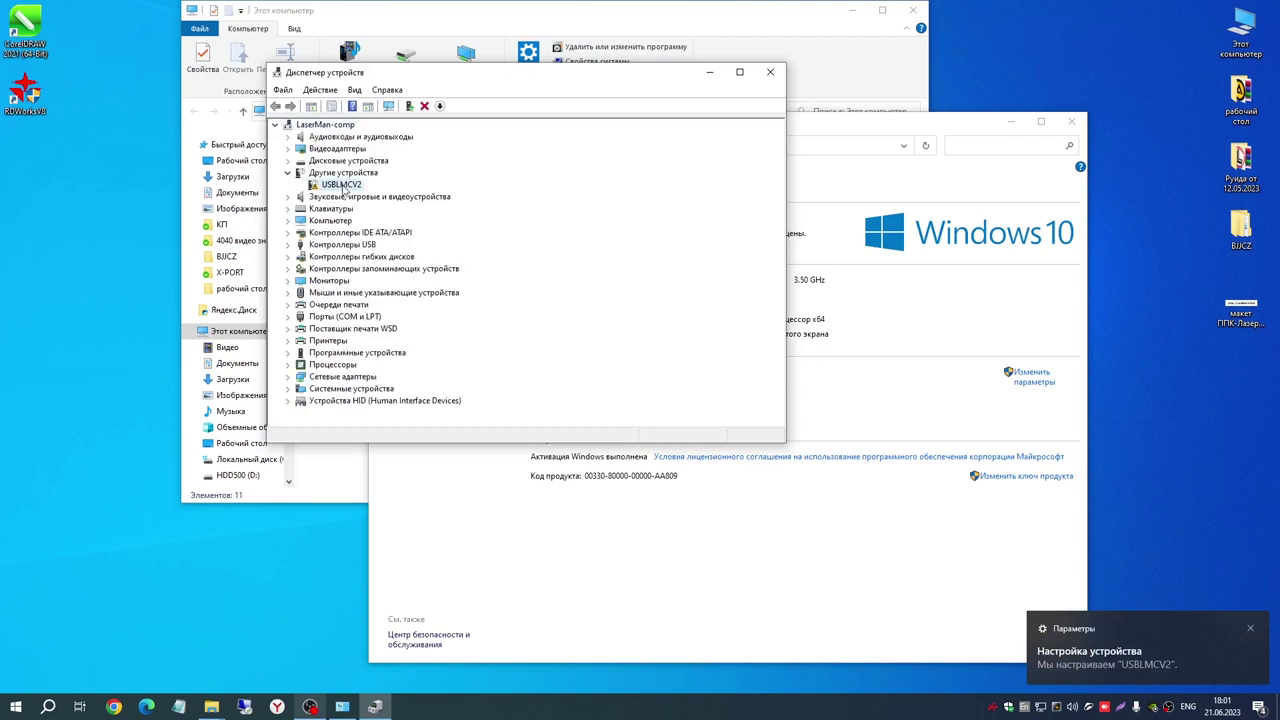
right_click(344, 188)
left_click(375, 194)
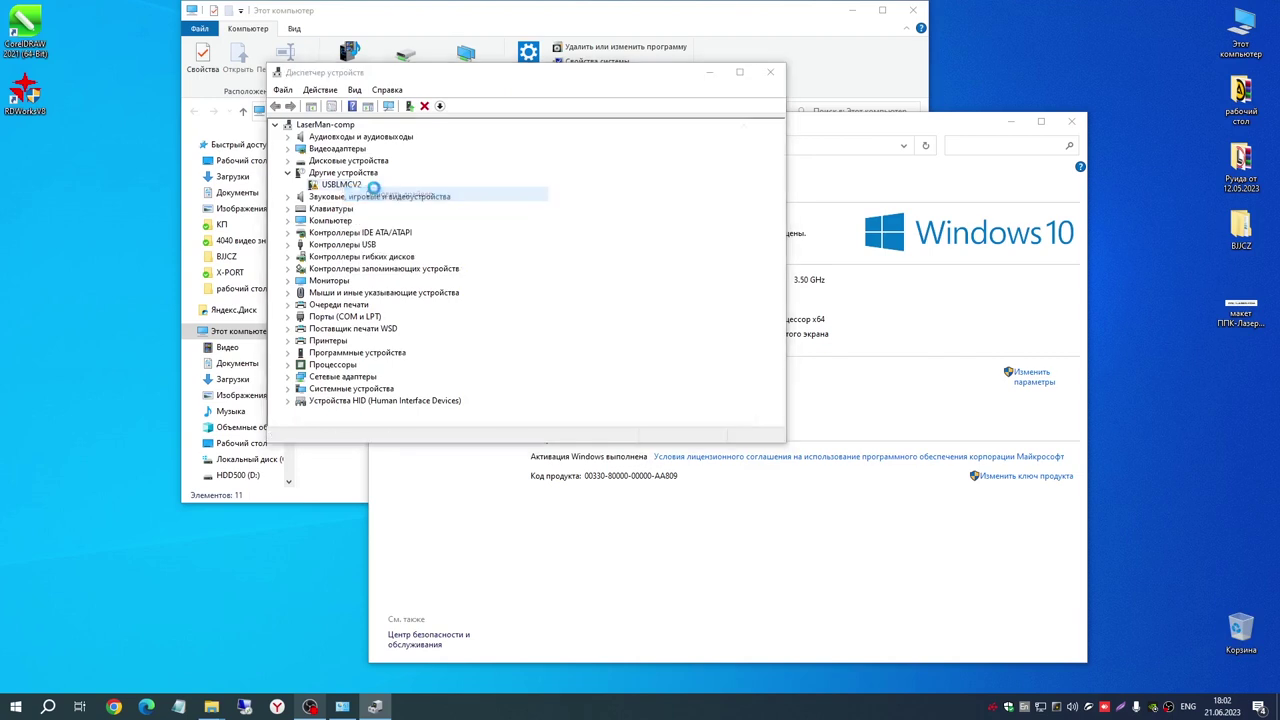
left_click(391, 355)
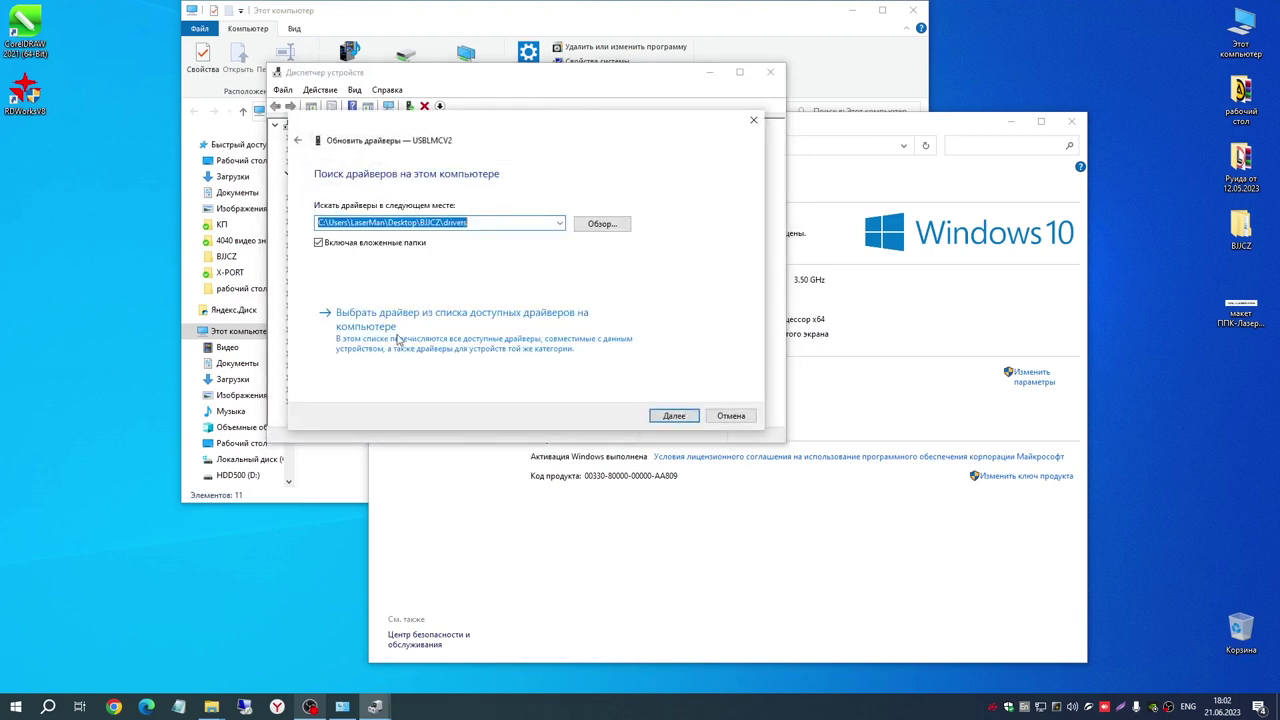
left_click(601, 223)
scroll(614, 340, "up", 5)
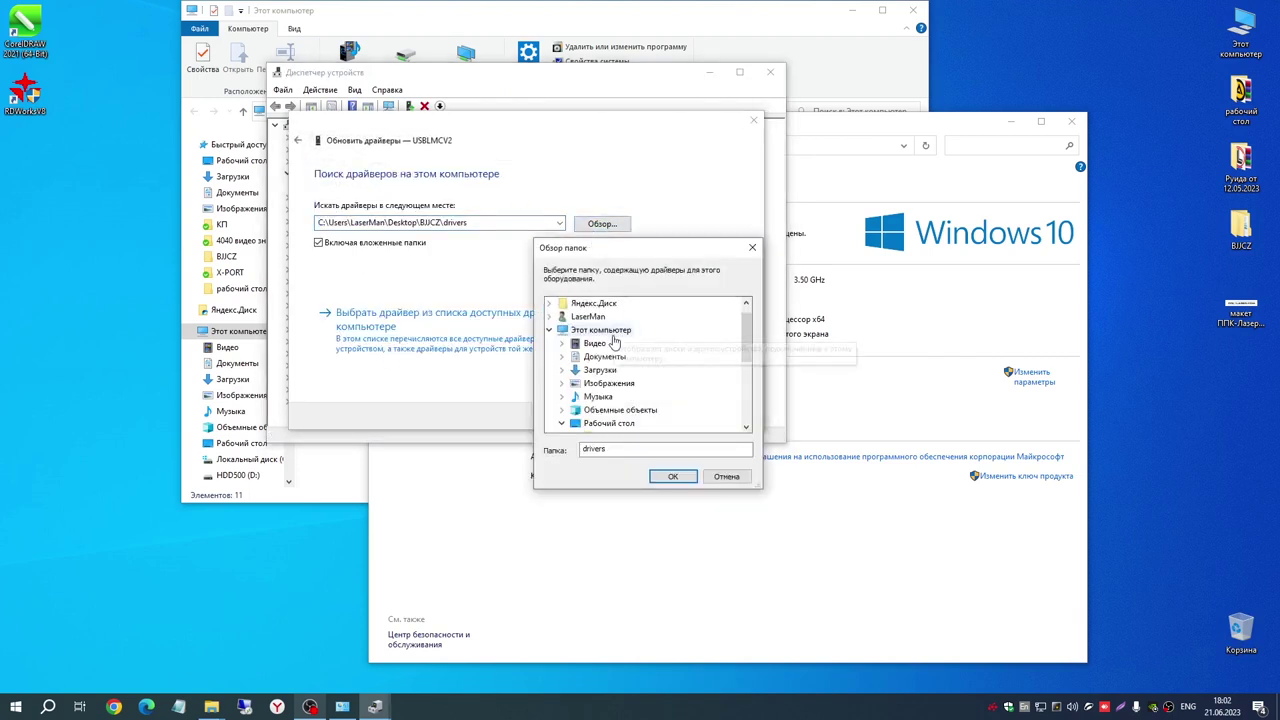
left_click_drag(749, 340, 749, 380)
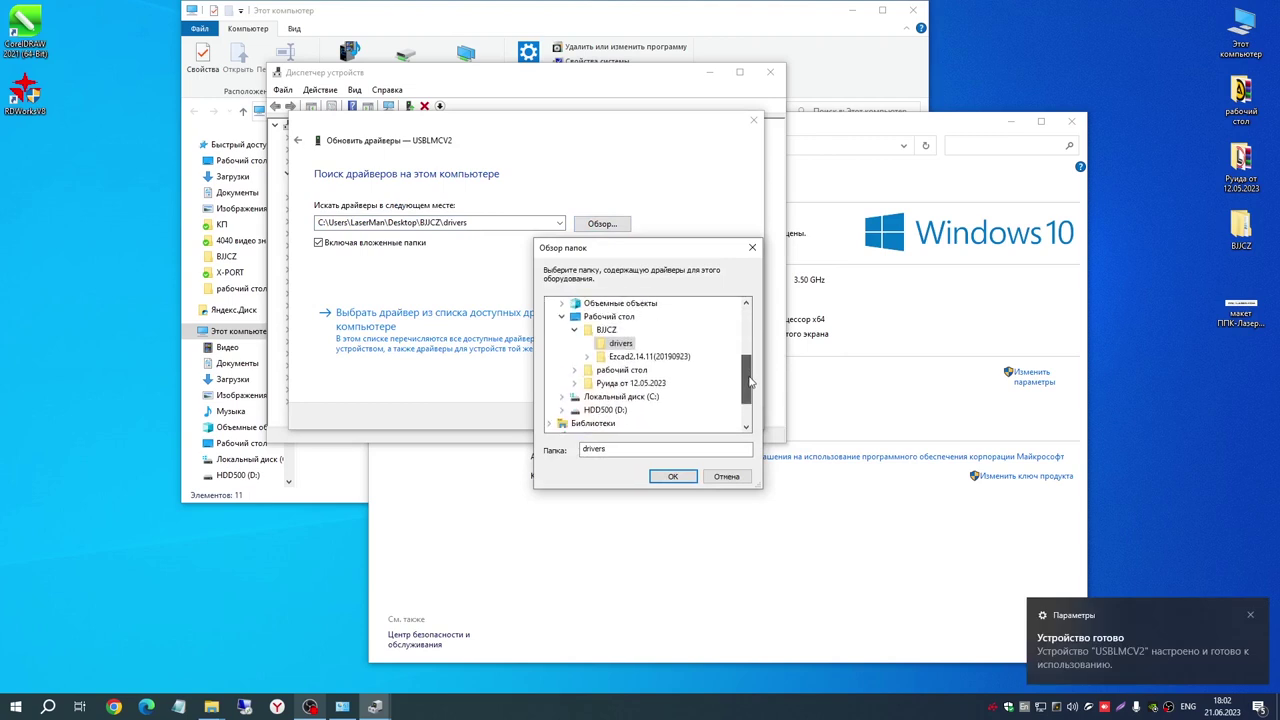
left_click(668, 480)
left_click(668, 413)
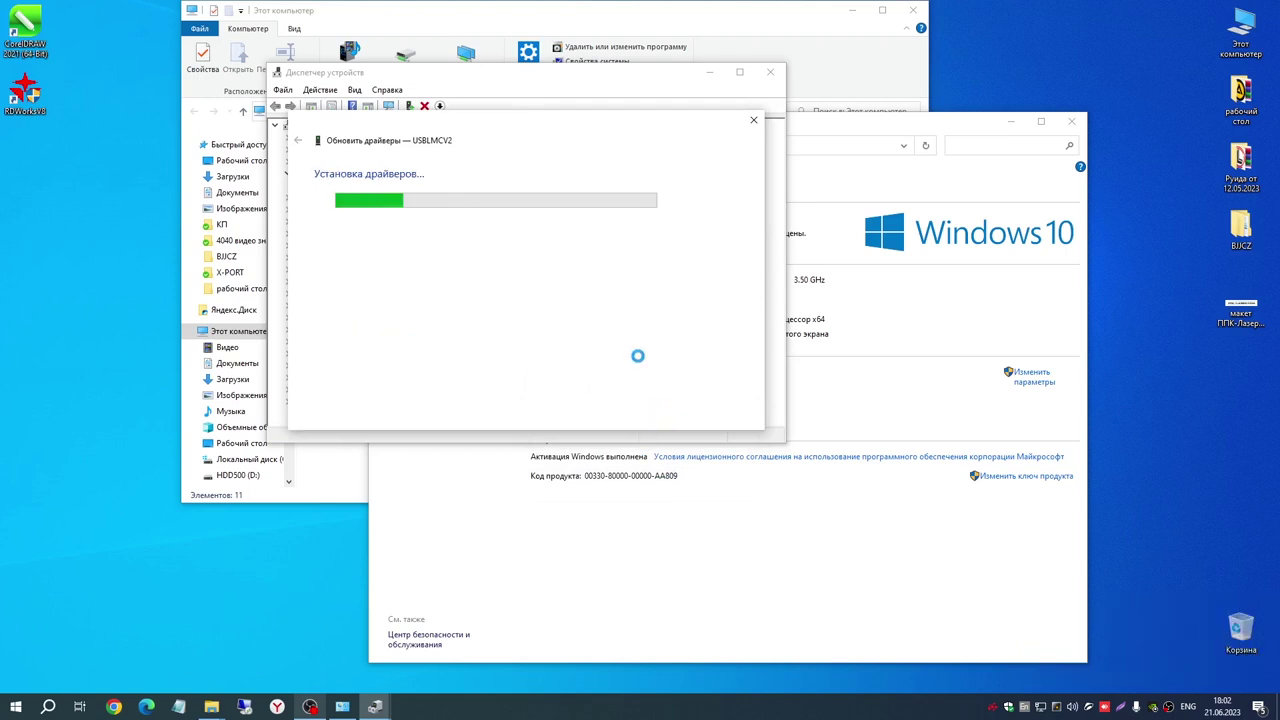
left_click(729, 416)
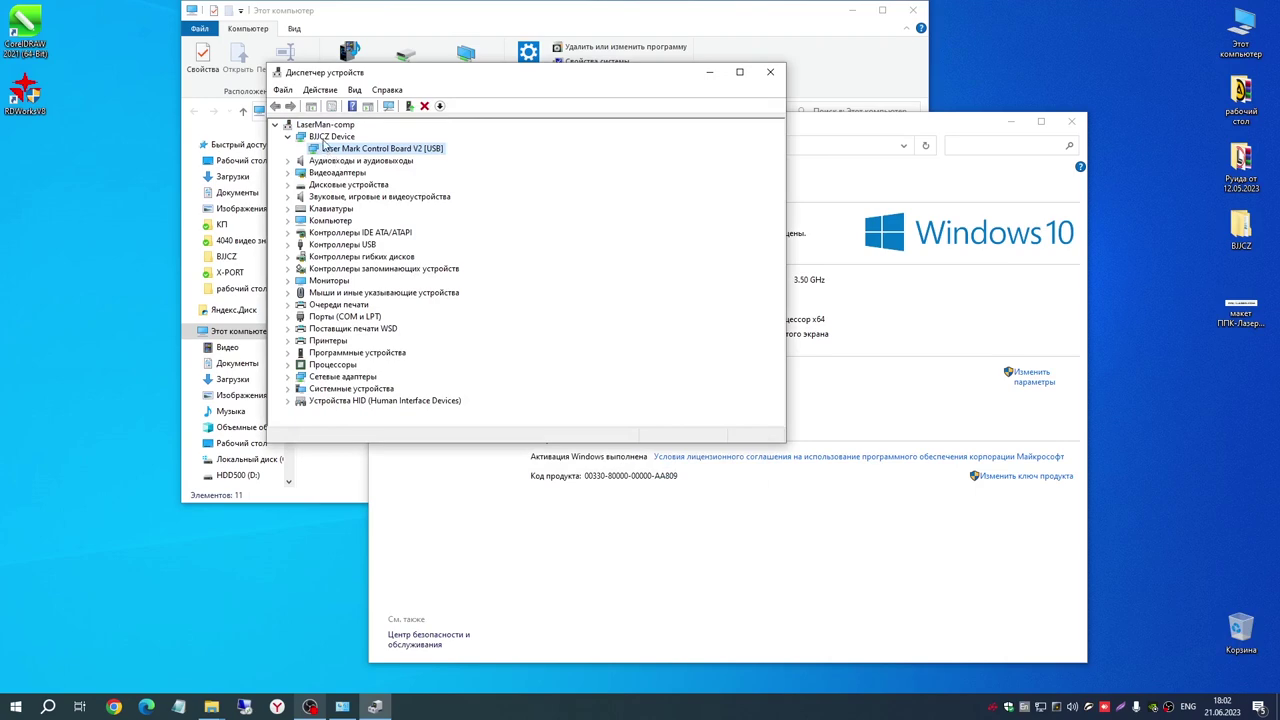
Check the control board entry under BJJCZ Device, and close Device Manager, the System window and the computer's folder window
left_click(328, 137)
left_click(352, 149)
left_click(770, 72)
left_click(1071, 121)
left_click(921, 12)
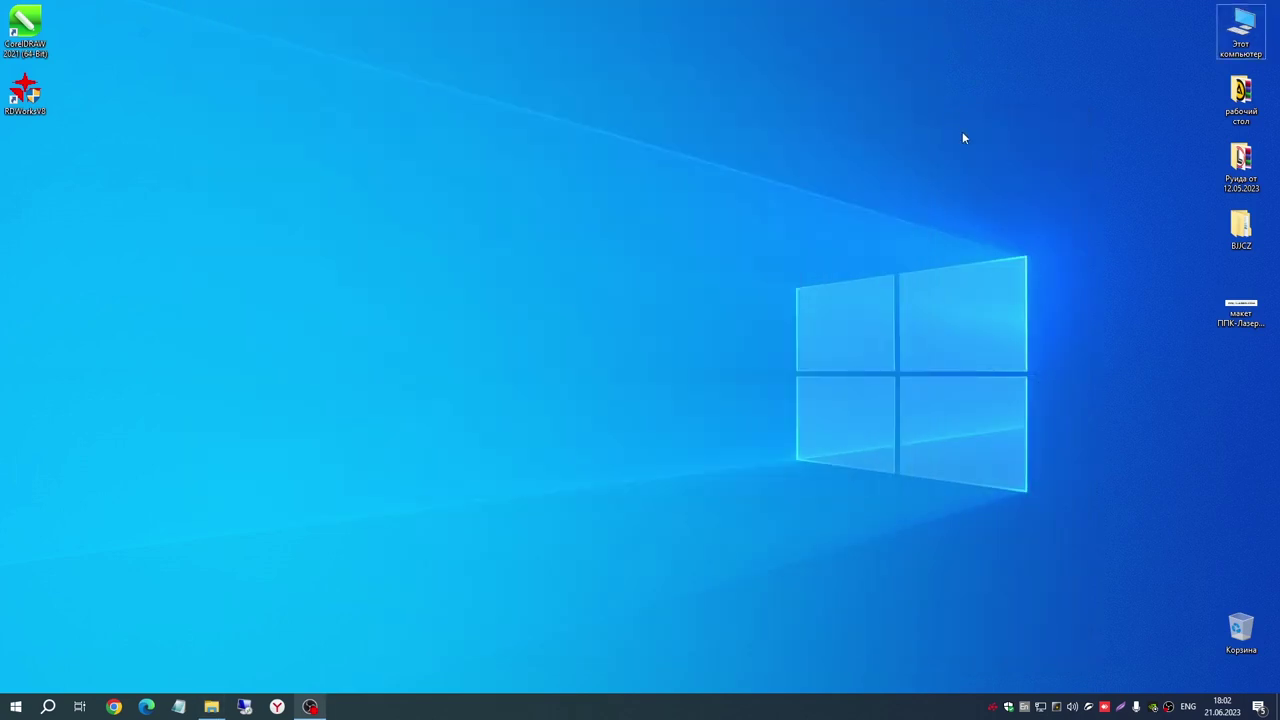
Open the Ezcad2.14.11(20190923) folder inside the desktop BJJCZ folder and select EzCad2.exe
double_click(1241, 230)
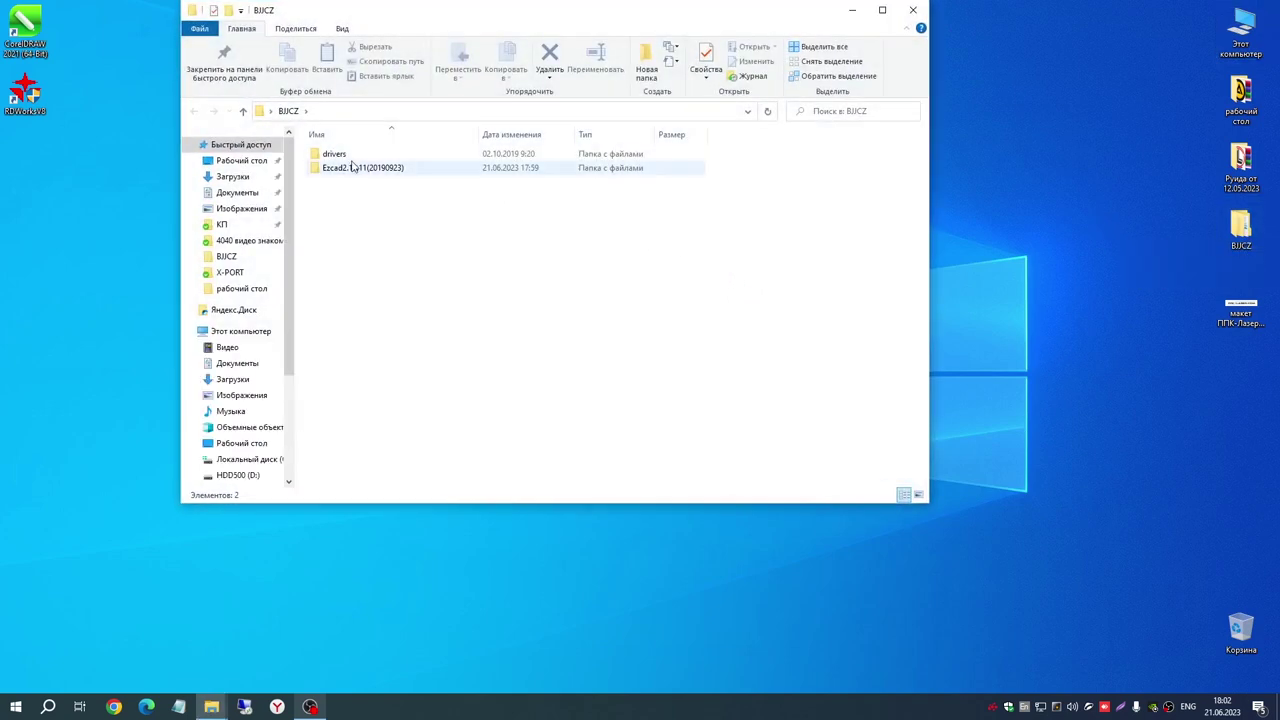
left_click(352, 167)
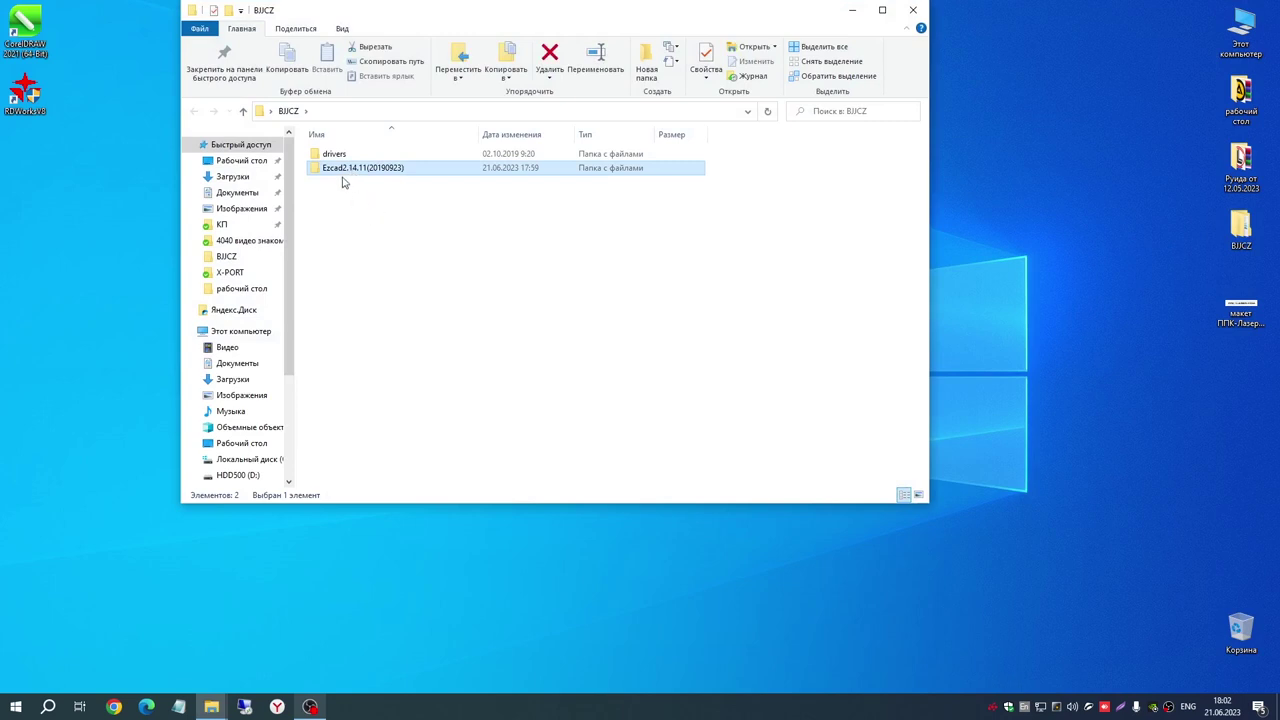
double_click(343, 170)
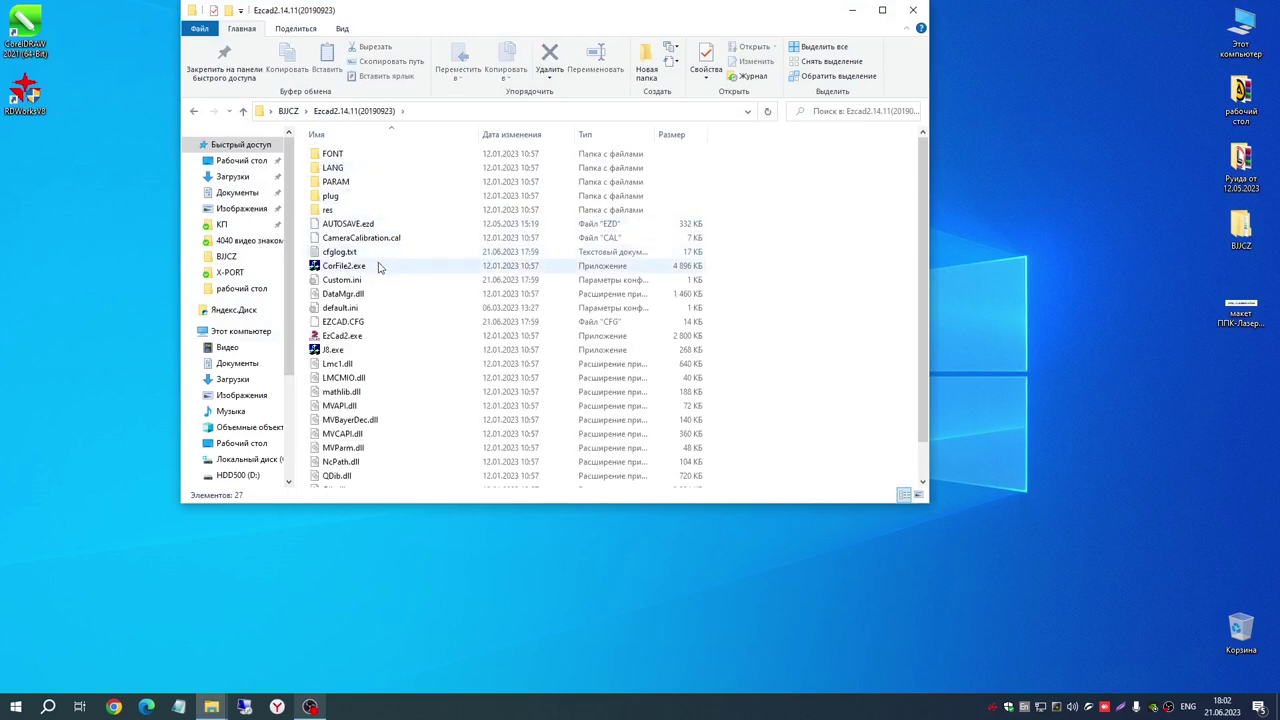
scroll(344, 300, "down", 3)
double_click(343, 299)
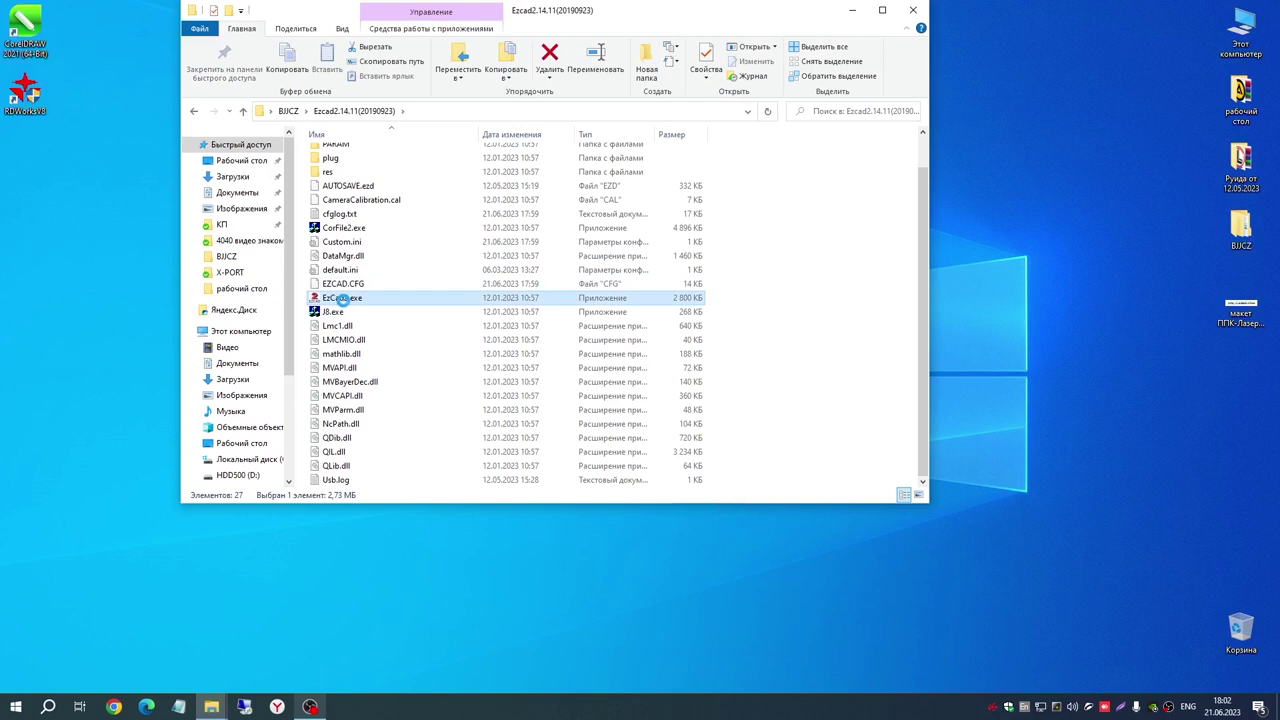
Create a shortcut to EzCad2.exe and place it on the desktop directly below the RDWorks icon
right_click(343, 300)
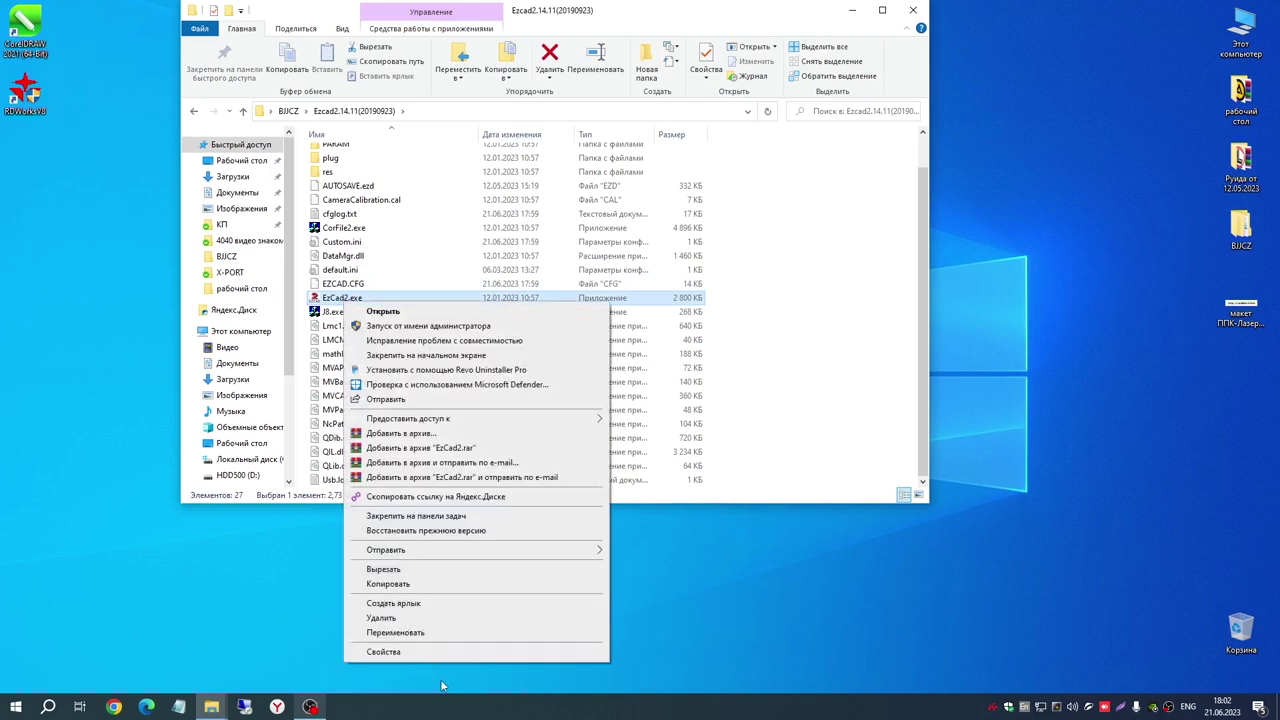
left_click(409, 605)
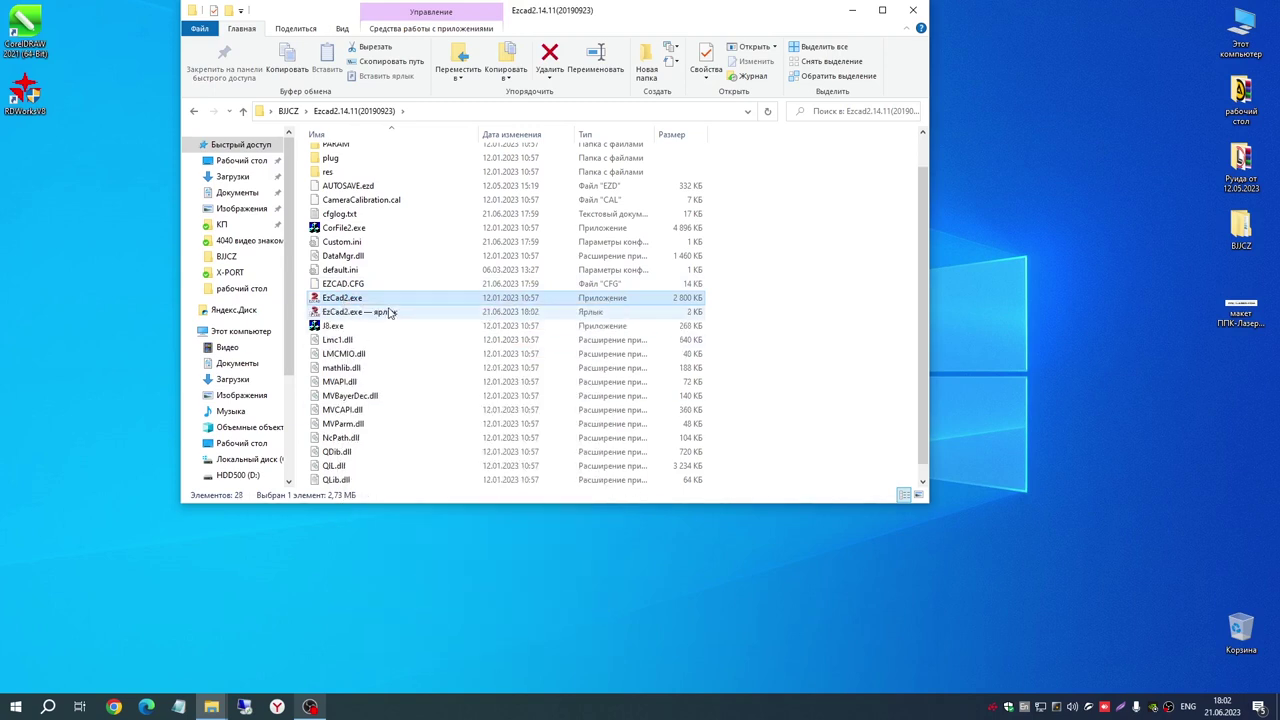
left_click_drag(204, 270, 55, 178)
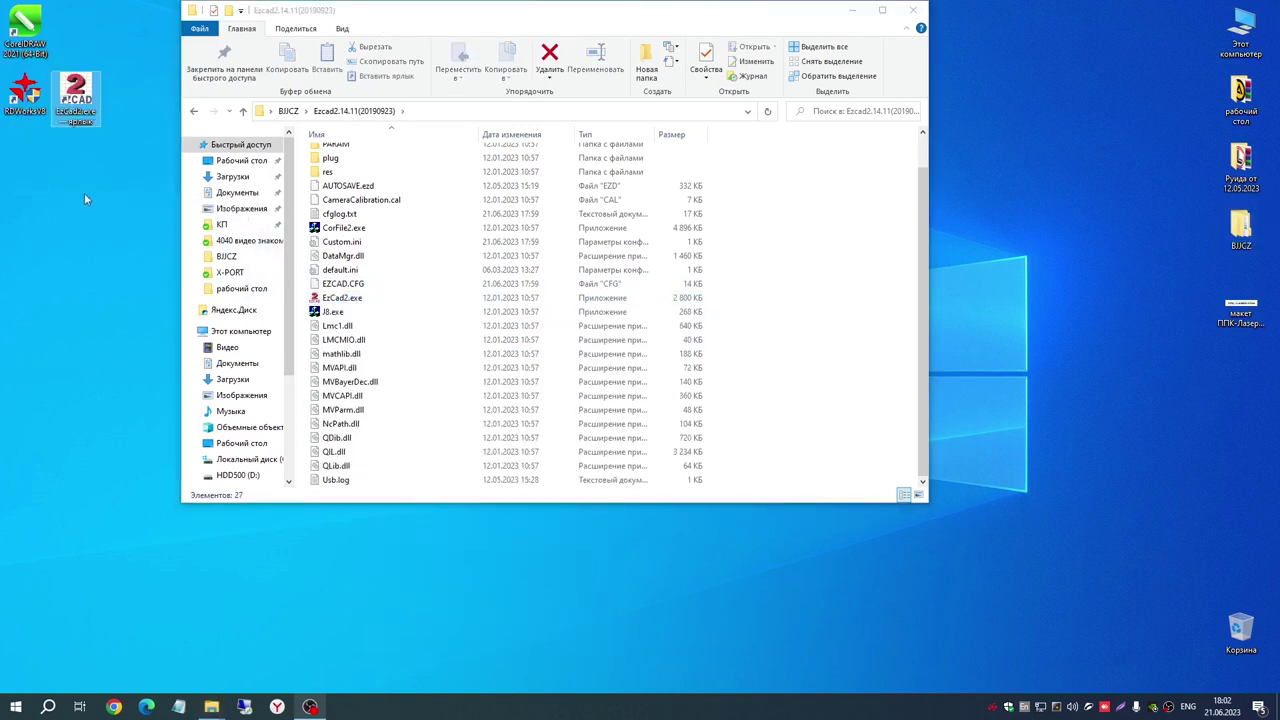
left_click_drag(85, 100, 30, 168)
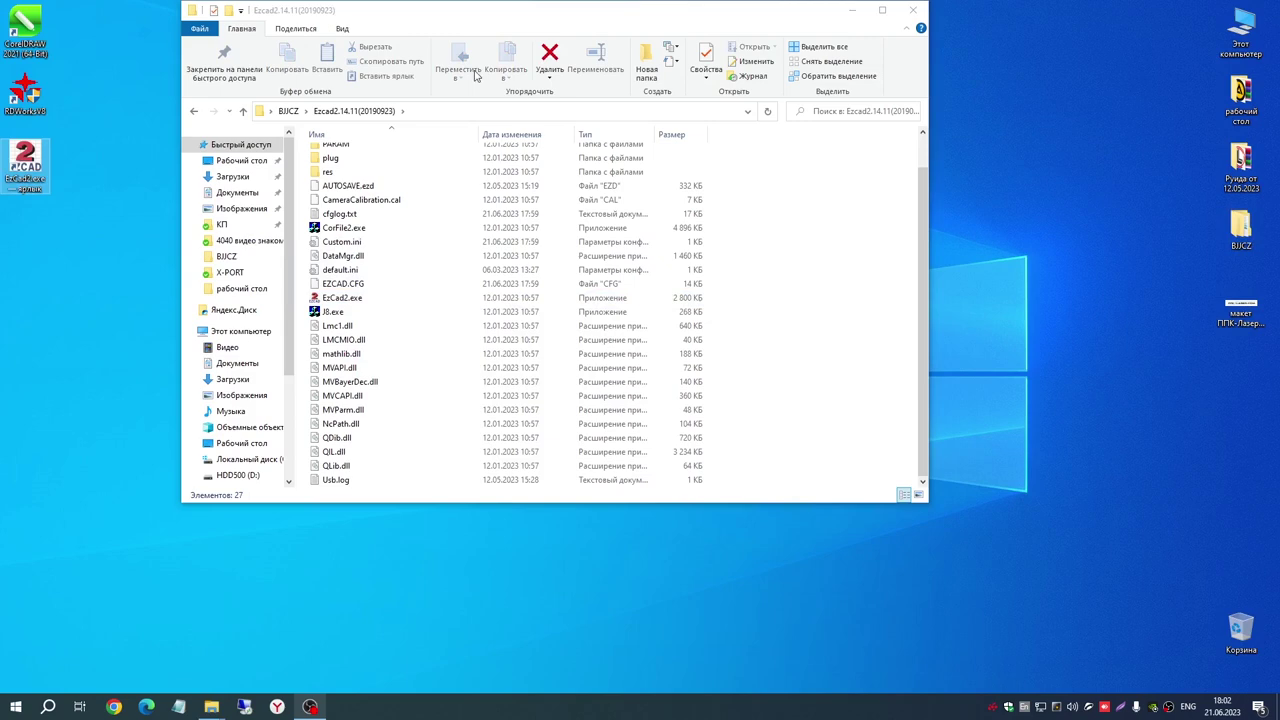
Close the program folder, launch EzCad2 from its new desktop shortcut and accept the licence agreement
left_click(913, 10)
double_click(25, 160)
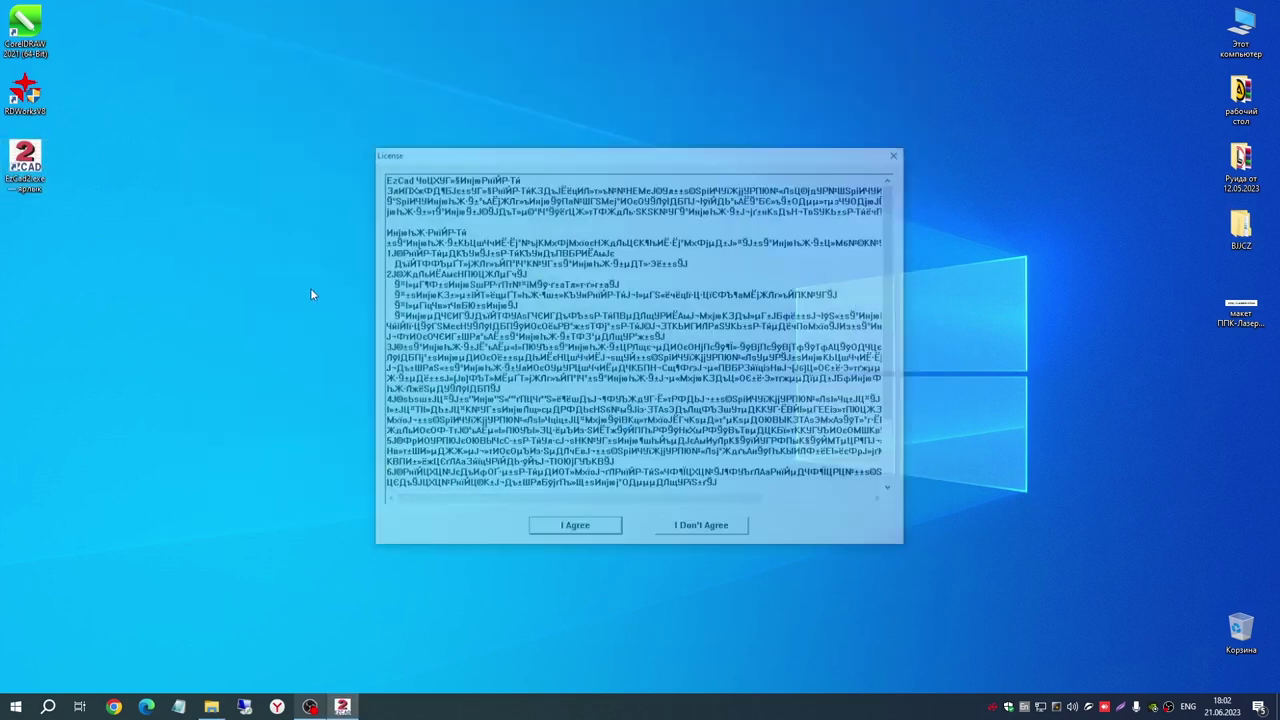
left_click(575, 530)
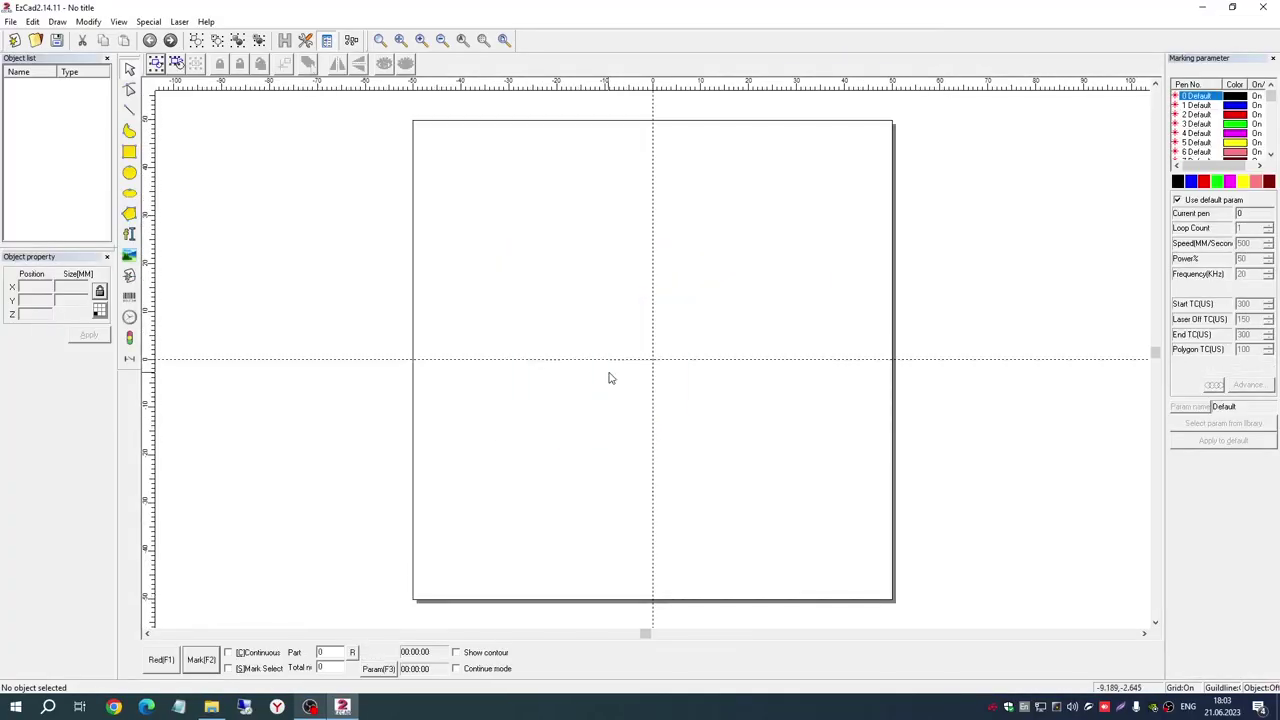
Check the workspace width and height in the system parameters and accept the settings
left_click(11, 21)
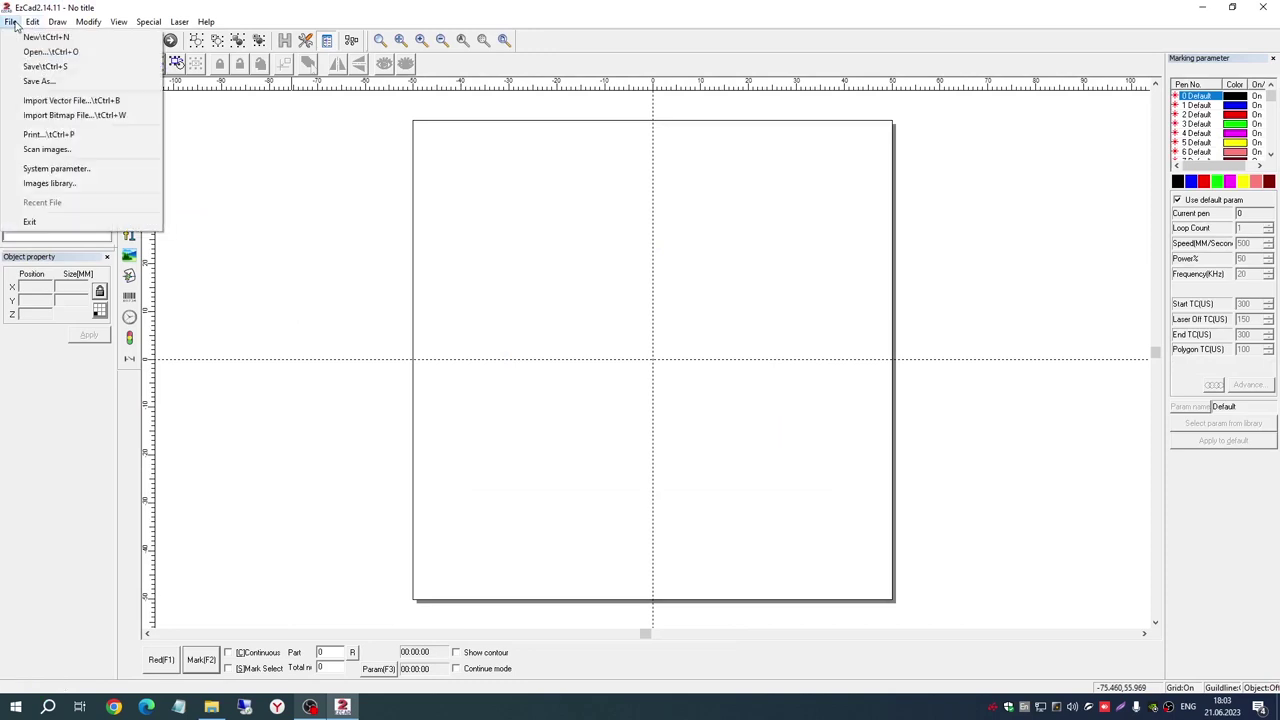
left_click(74, 169)
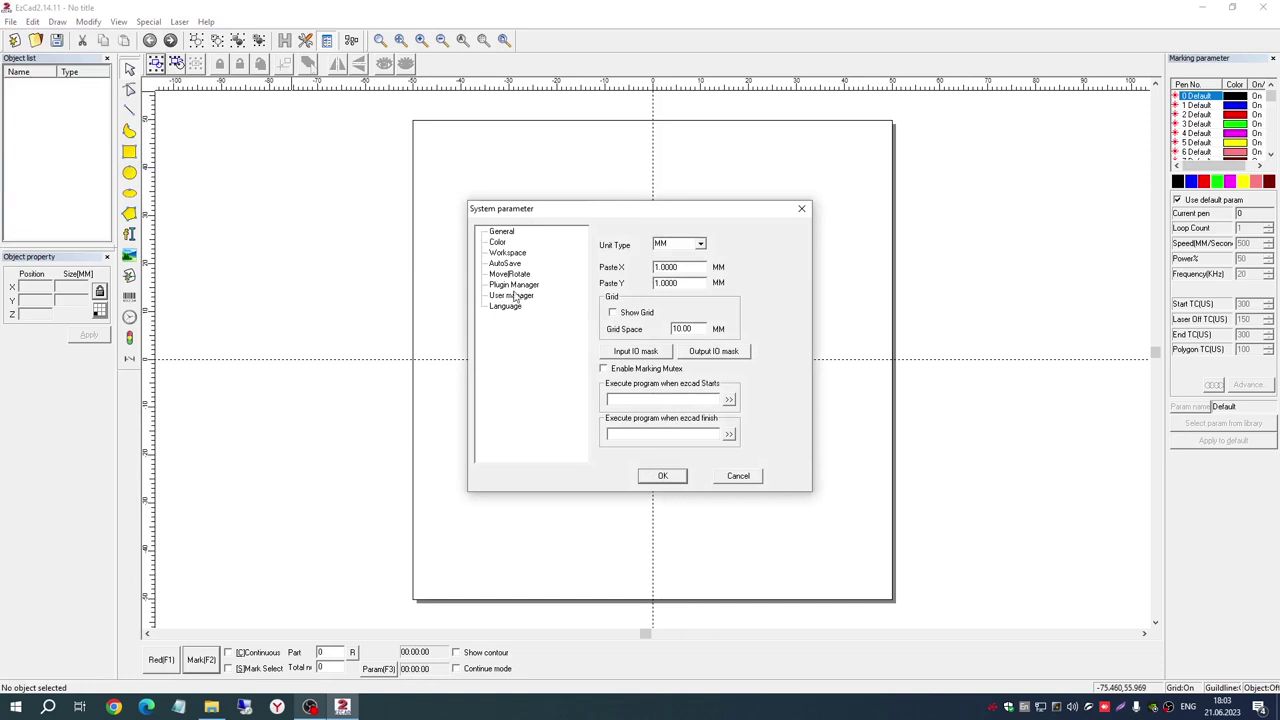
left_click(506, 254)
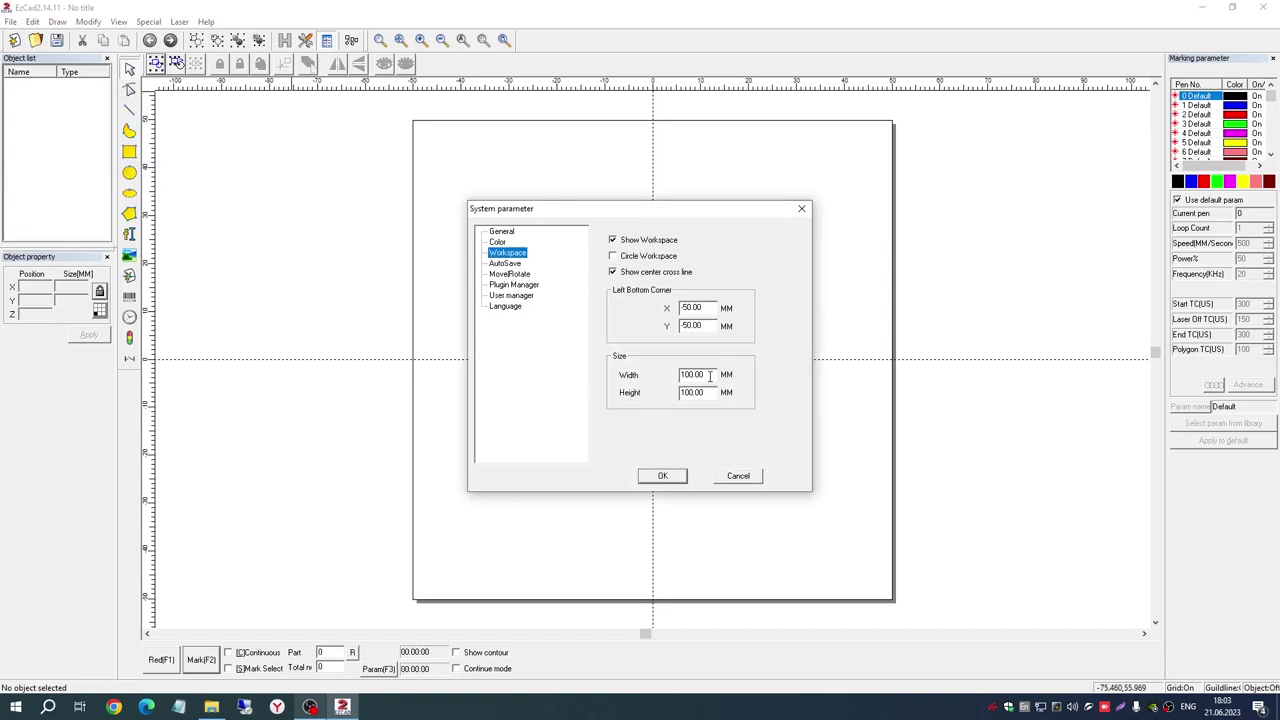
left_click(705, 396)
left_click(673, 476)
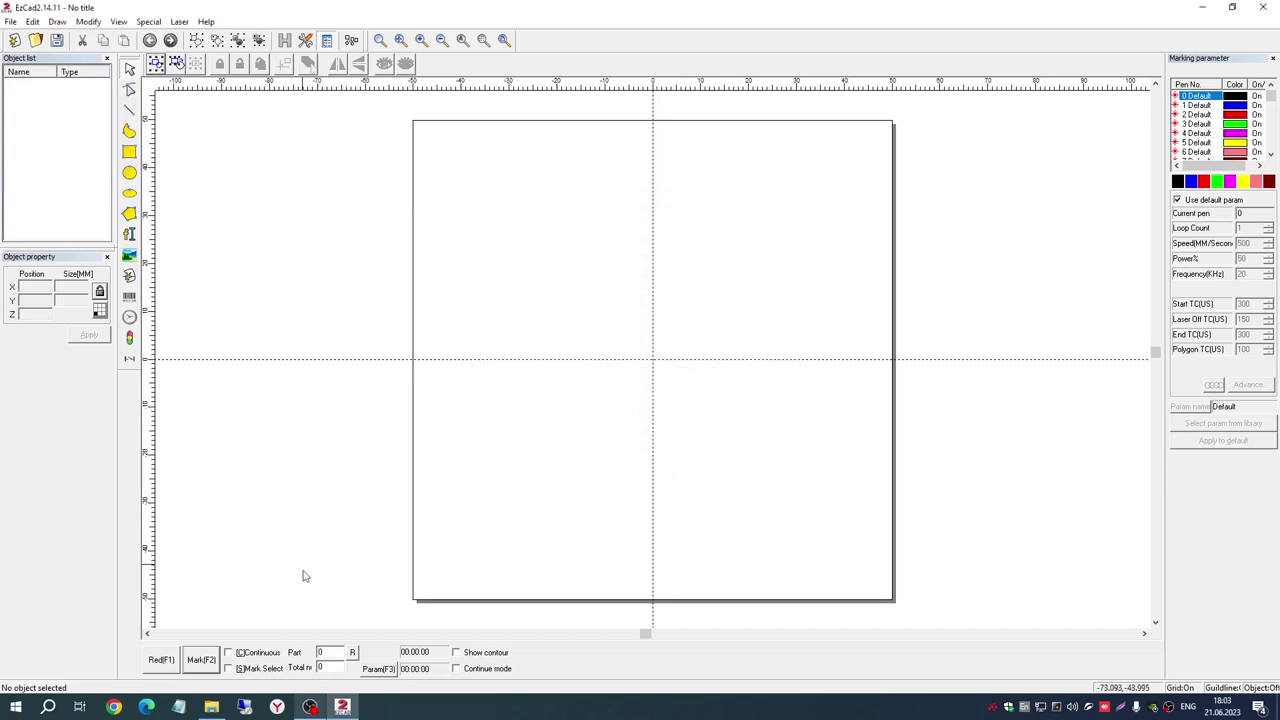
Open the marking configuration and review the field size and the Galvo 1 scale
key("r")
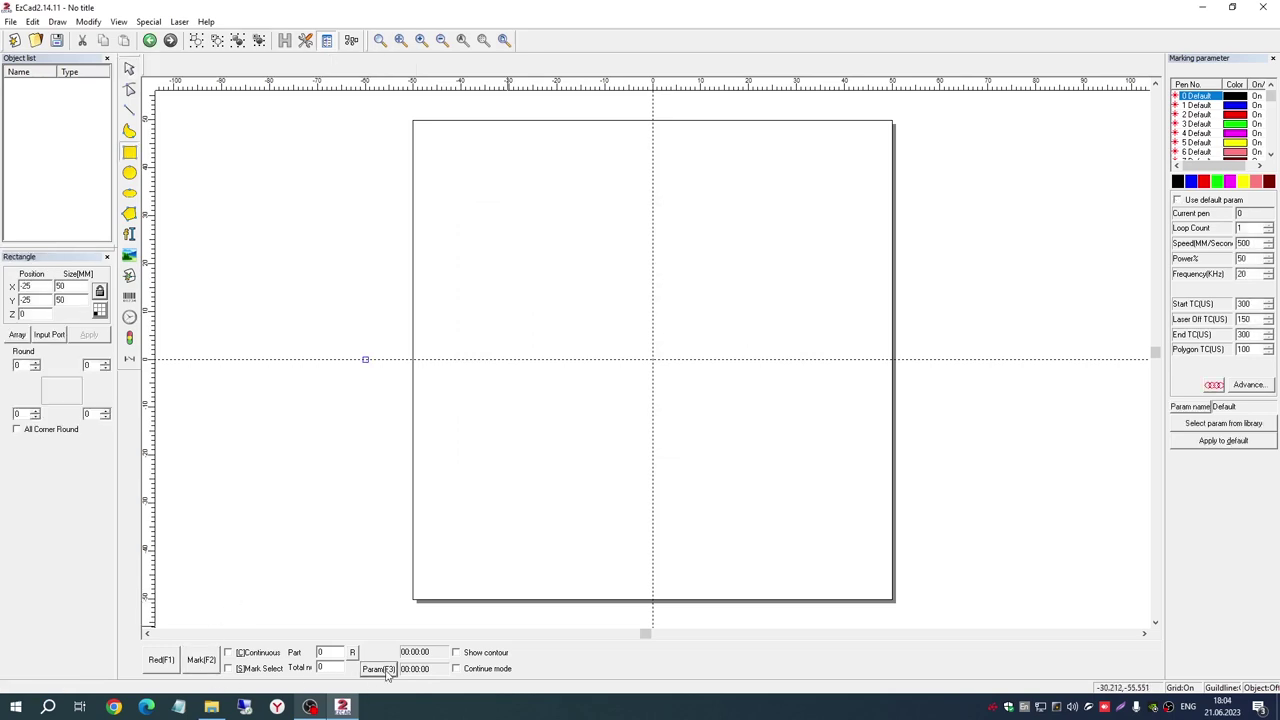
left_click(384, 669)
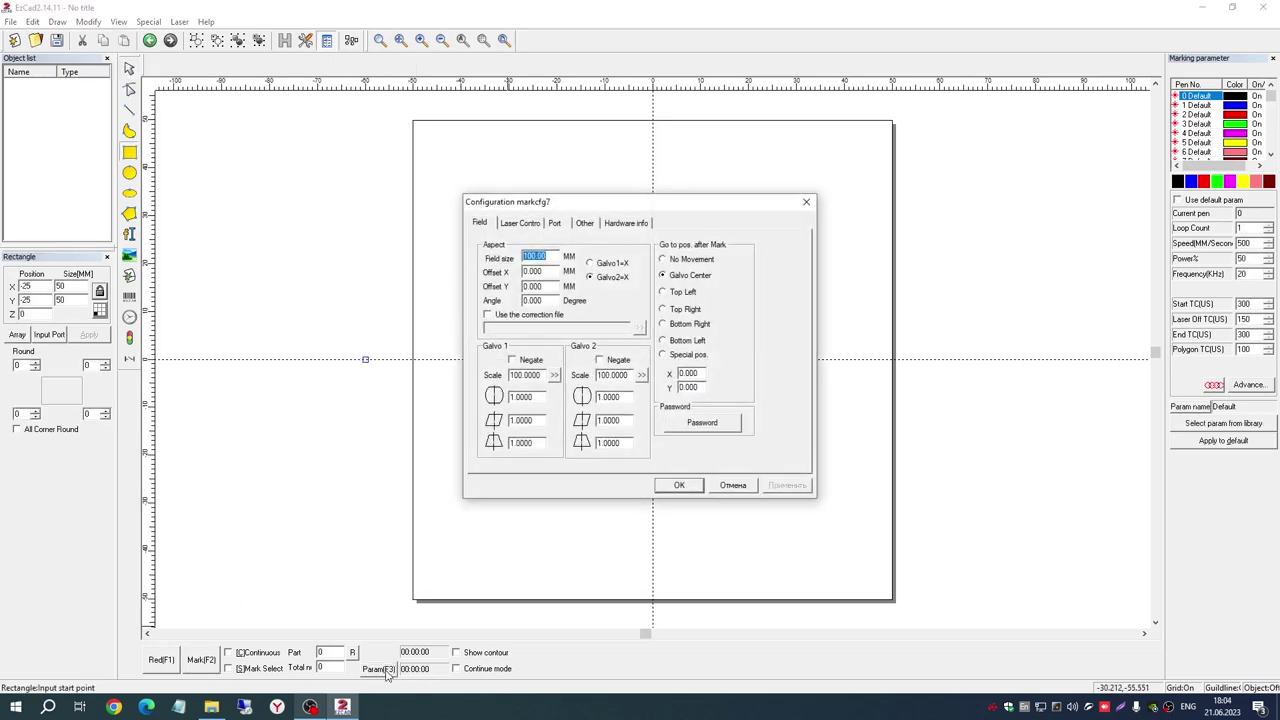
left_click(533, 376)
Set the laser type to Fiber and the fiber source series to RAYCUS in the laser control settings
left_click(520, 224)
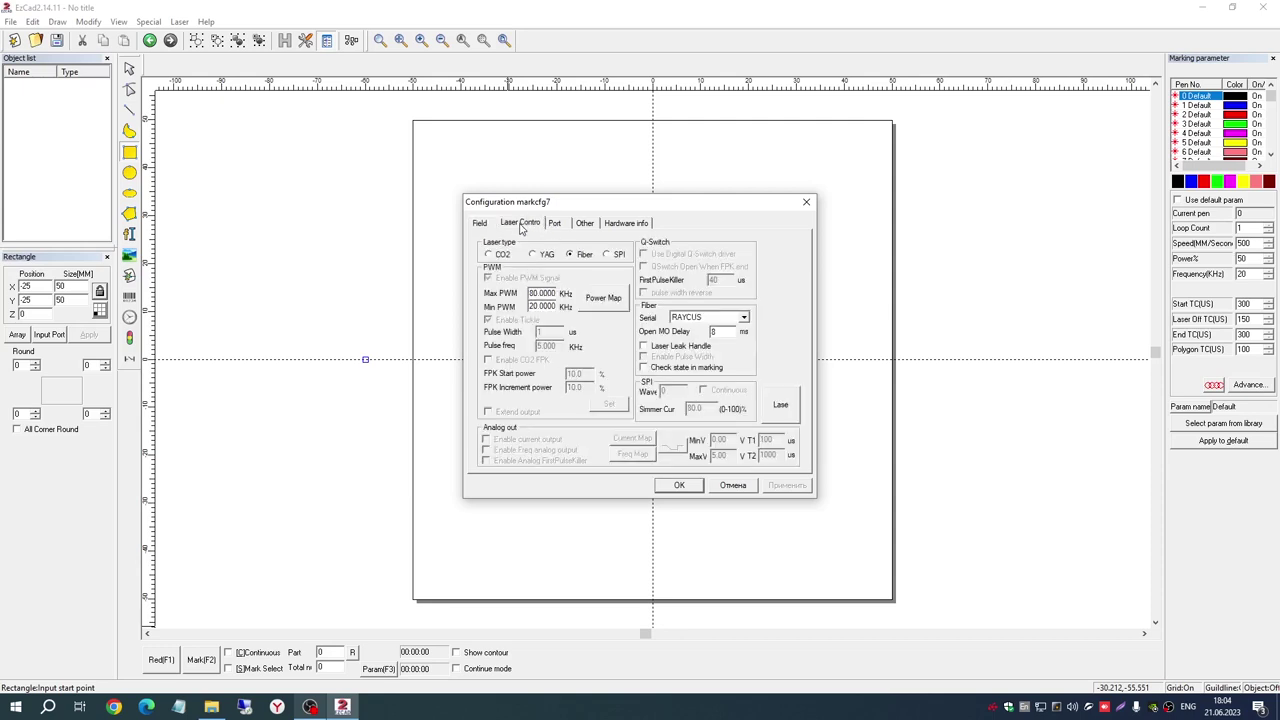
left_click(569, 254)
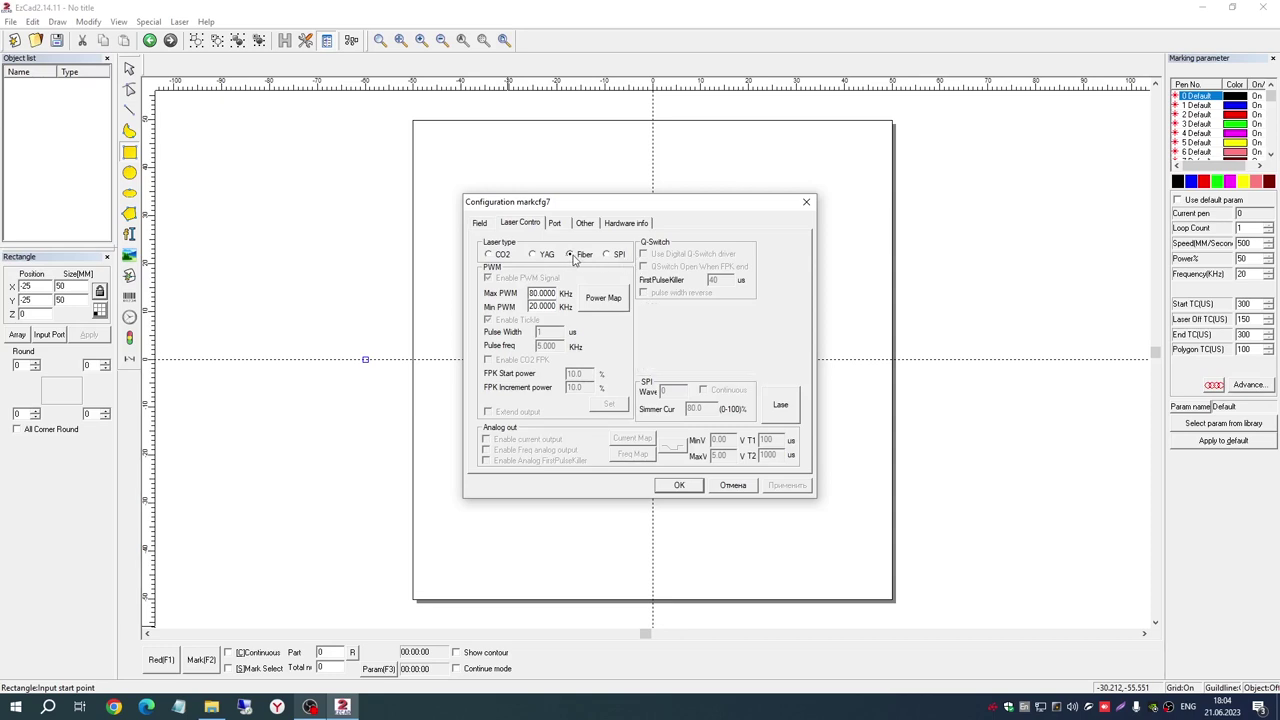
left_click(744, 318)
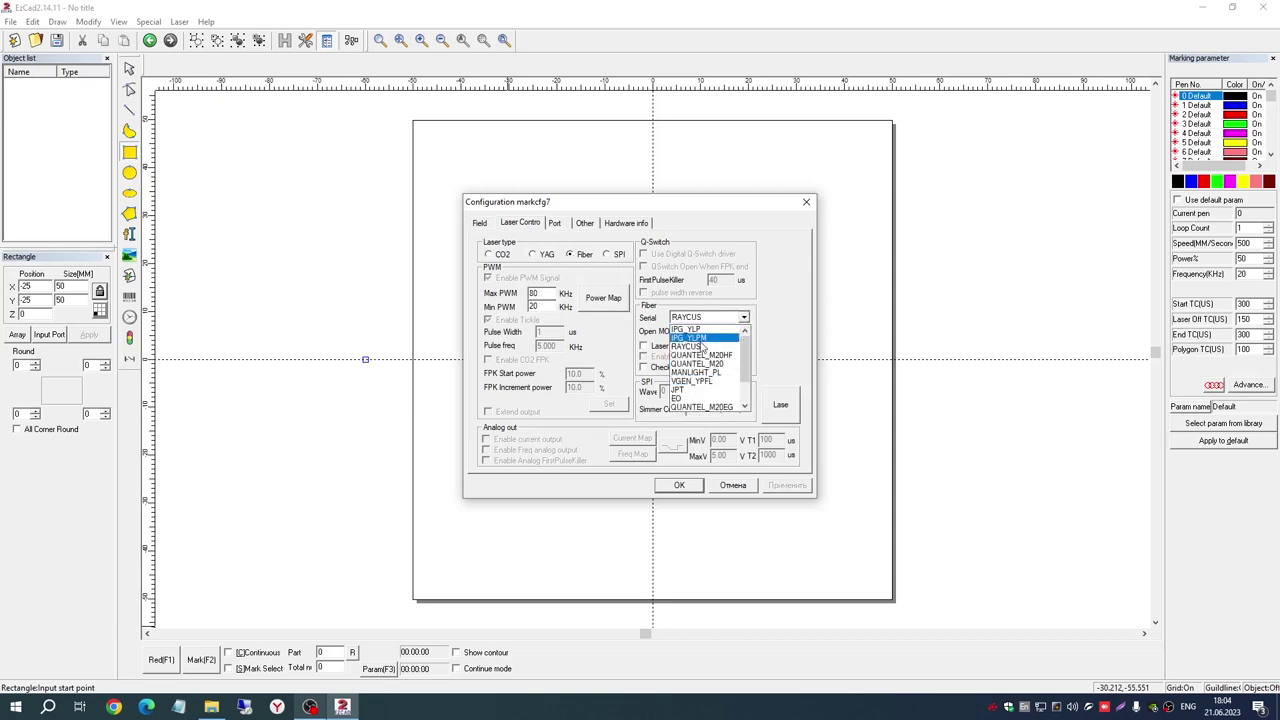
left_click(690, 346)
Check the maximum PWM frequency and edit the minimum PWM frequency of the fiber laser
double_click(548, 307)
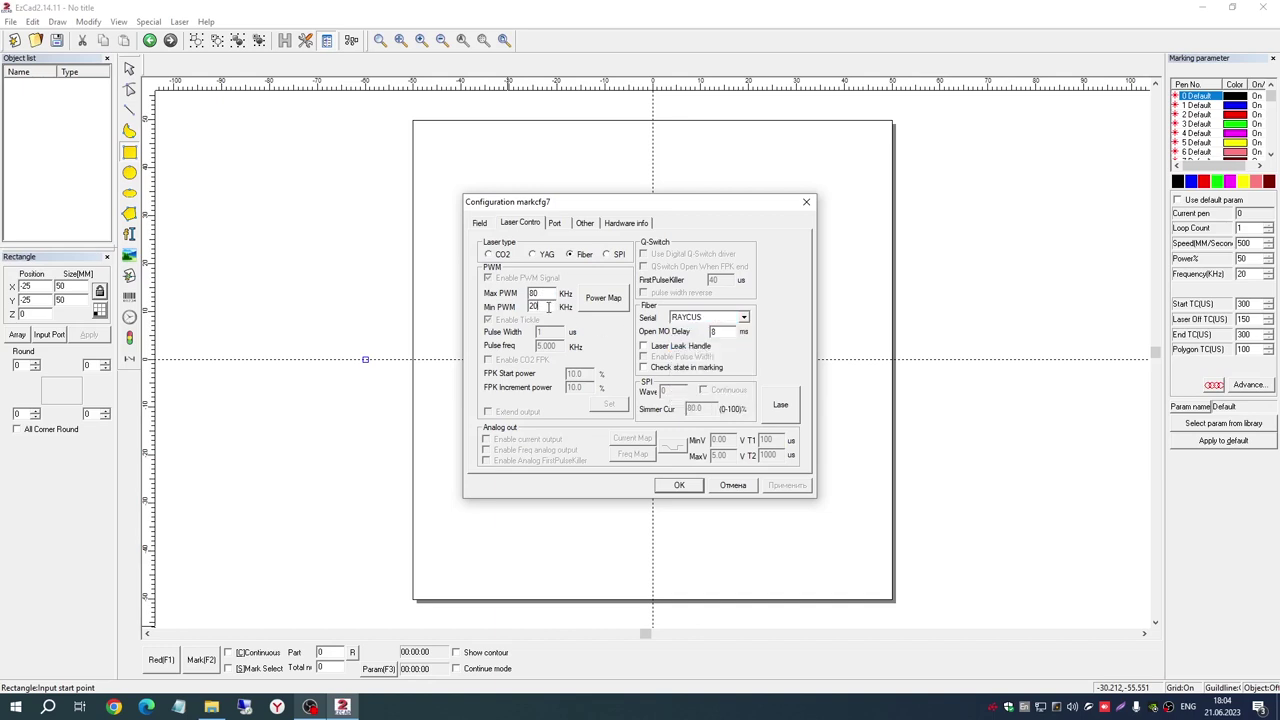
left_click(545, 293)
left_click(548, 310)
type("3")
Review the configuration's port assignments, other options and hardware information
left_click(556, 223)
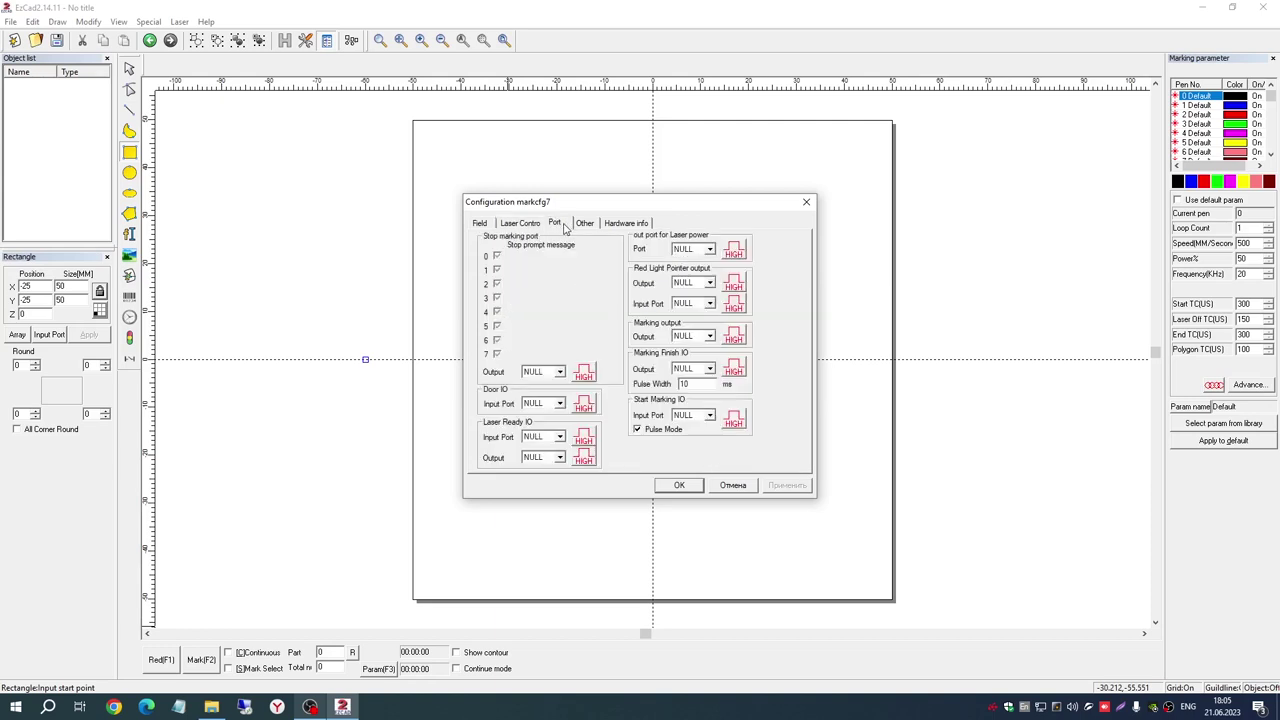
left_click(582, 224)
left_click(628, 224)
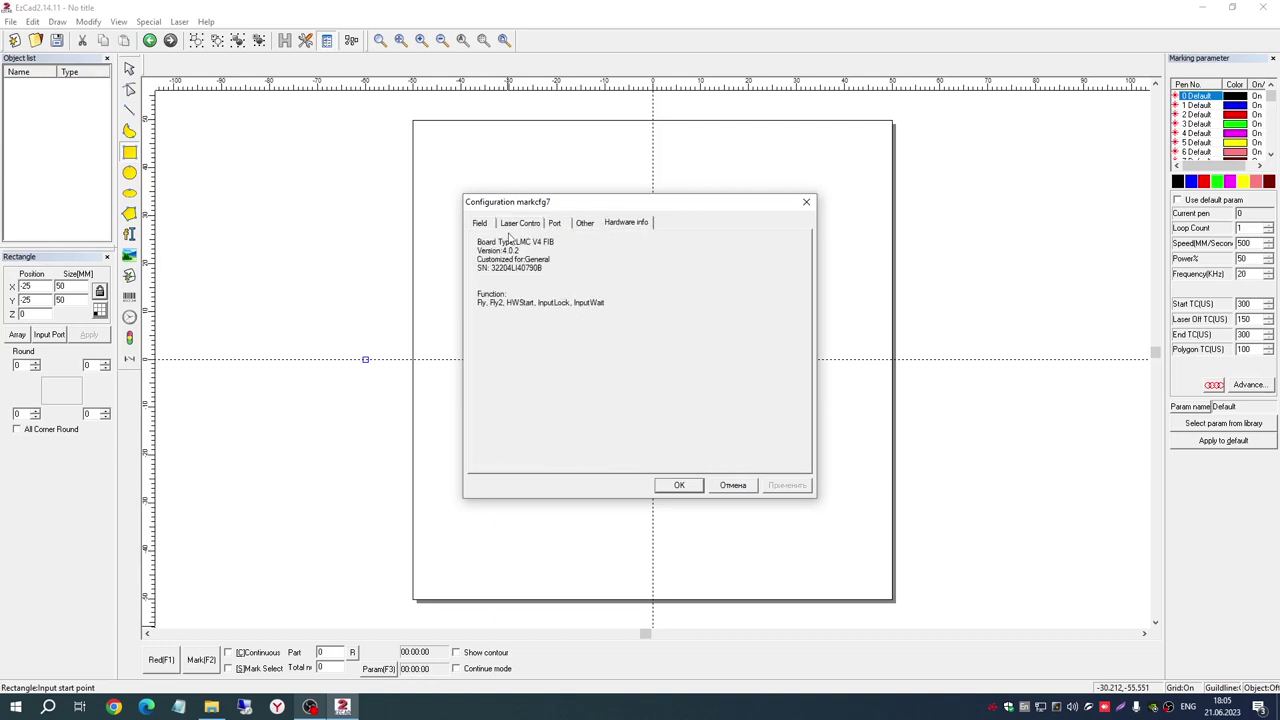
Go back to the field settings and accept the marking configuration
left_click(481, 223)
key("Return")
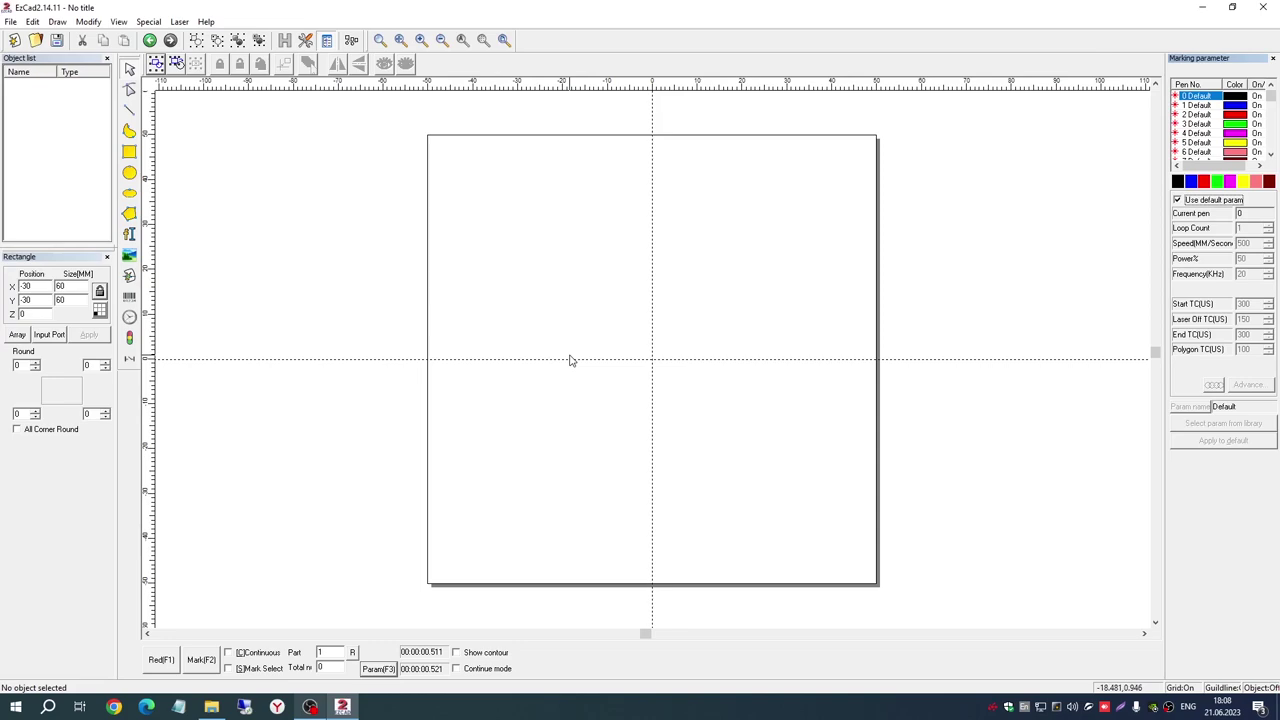
Minimize EzCad2 and open the layout "макет ППК-Лазер.cdr" from the desktop in CorelDRAW
left_click(1202, 7)
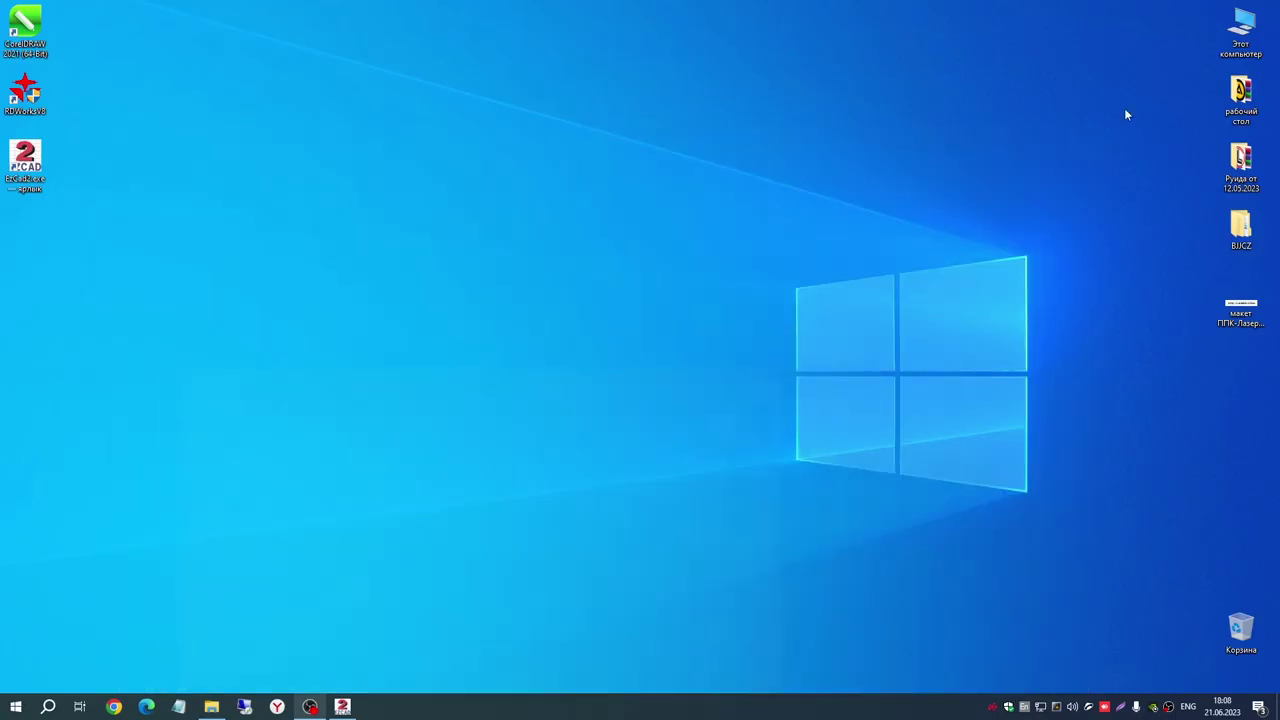
double_click(1249, 313)
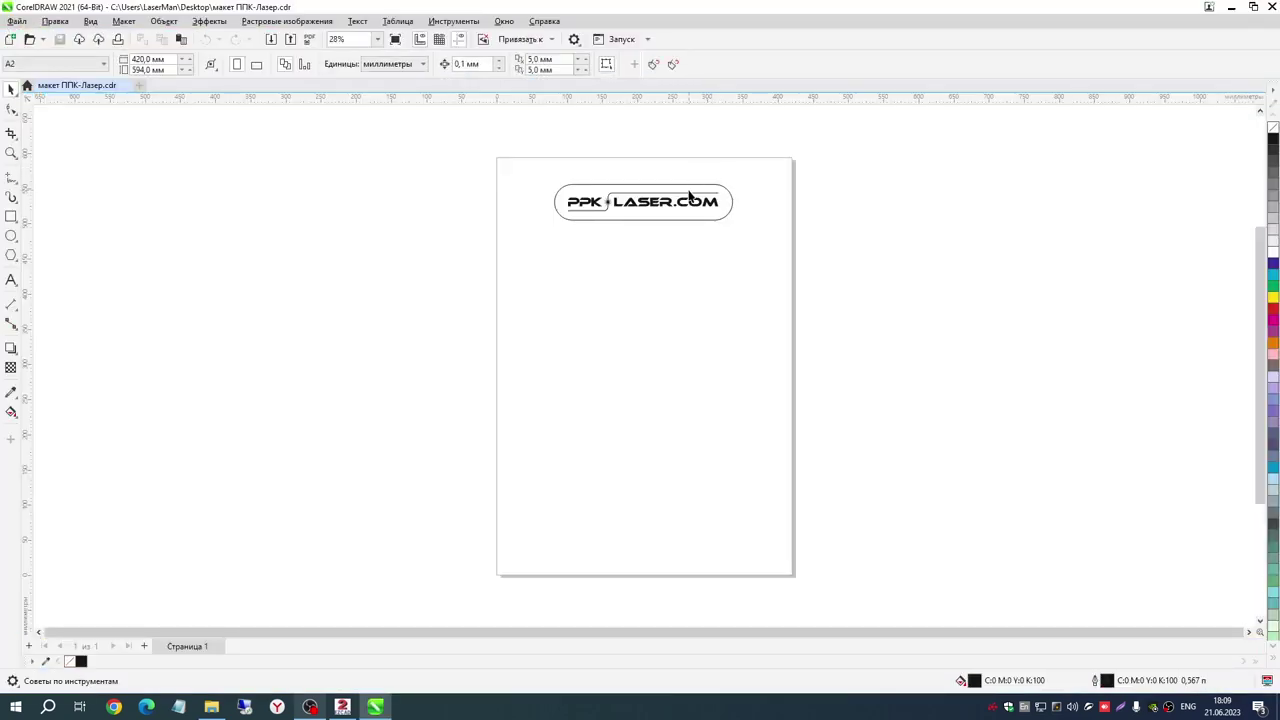
scroll(688, 197, "up", 2)
Export all the logo artwork to the desktop as the AutoCAD DXF file "макет ППК-Лазер.dxf"
key("ctrl+a")
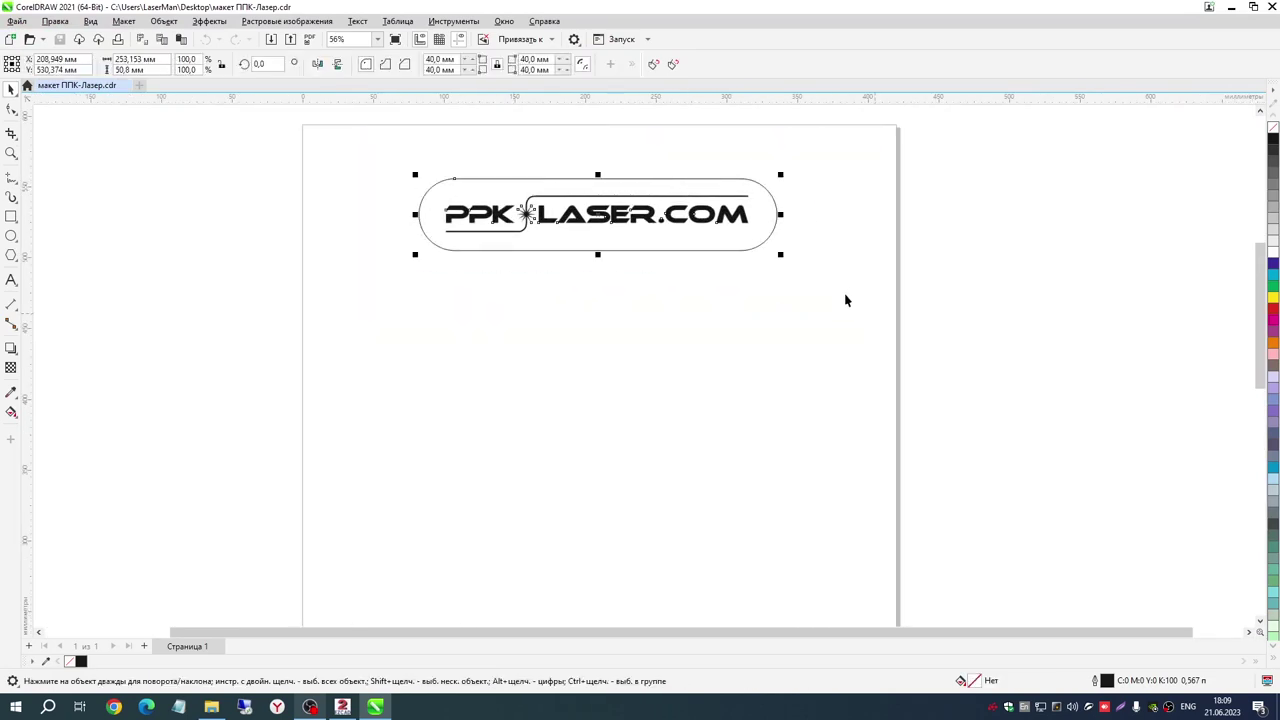
left_click(16, 21)
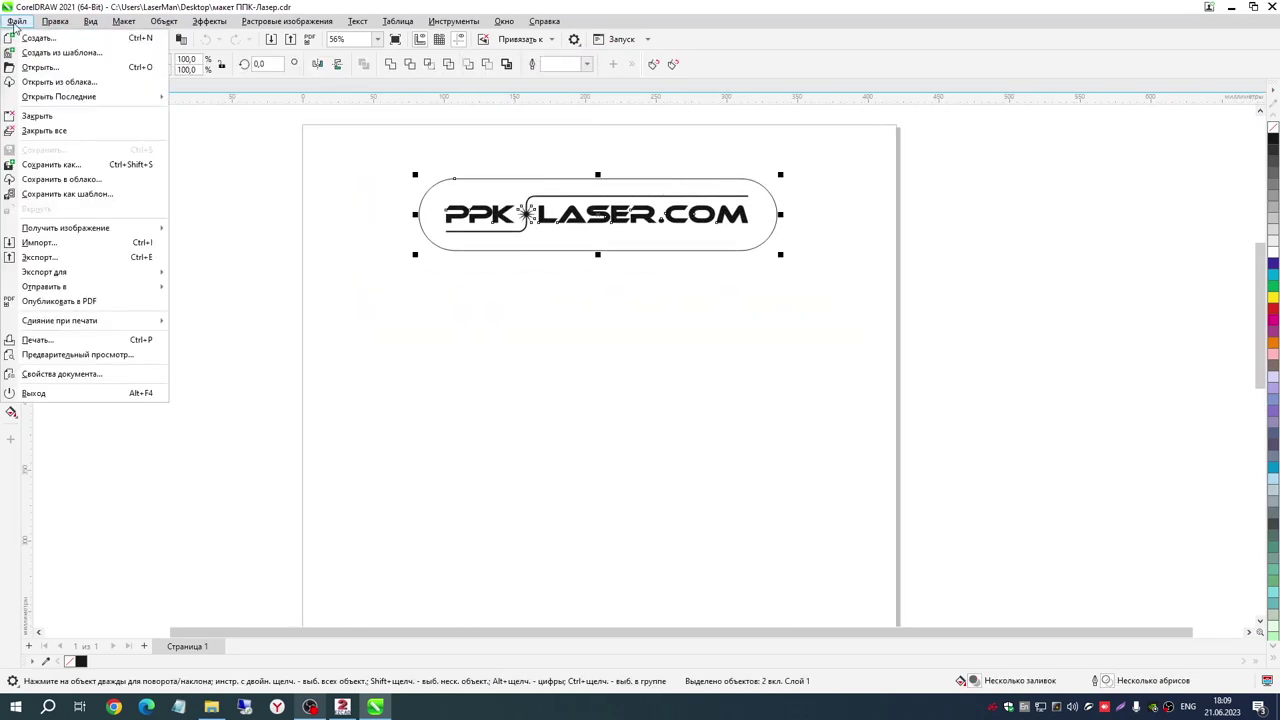
left_click(45, 257)
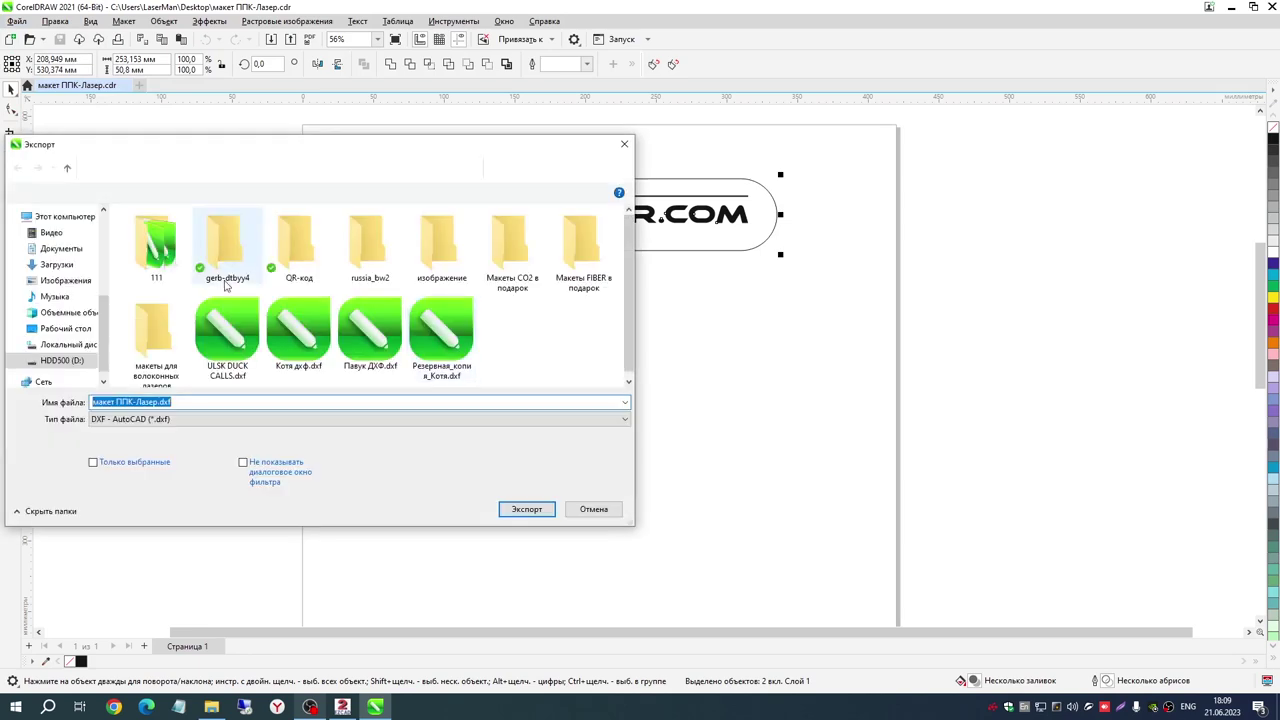
scroll(47, 233, "down", 3)
scroll(47, 233, "up", 3)
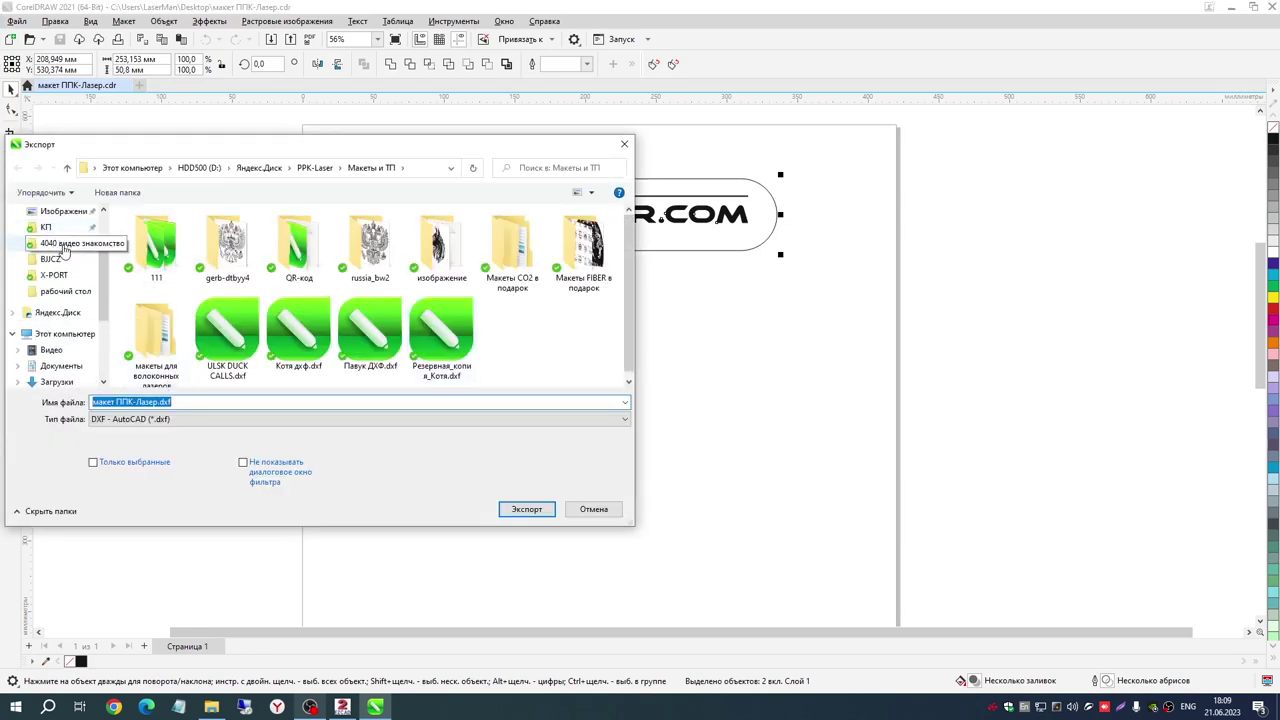
left_click(58, 238)
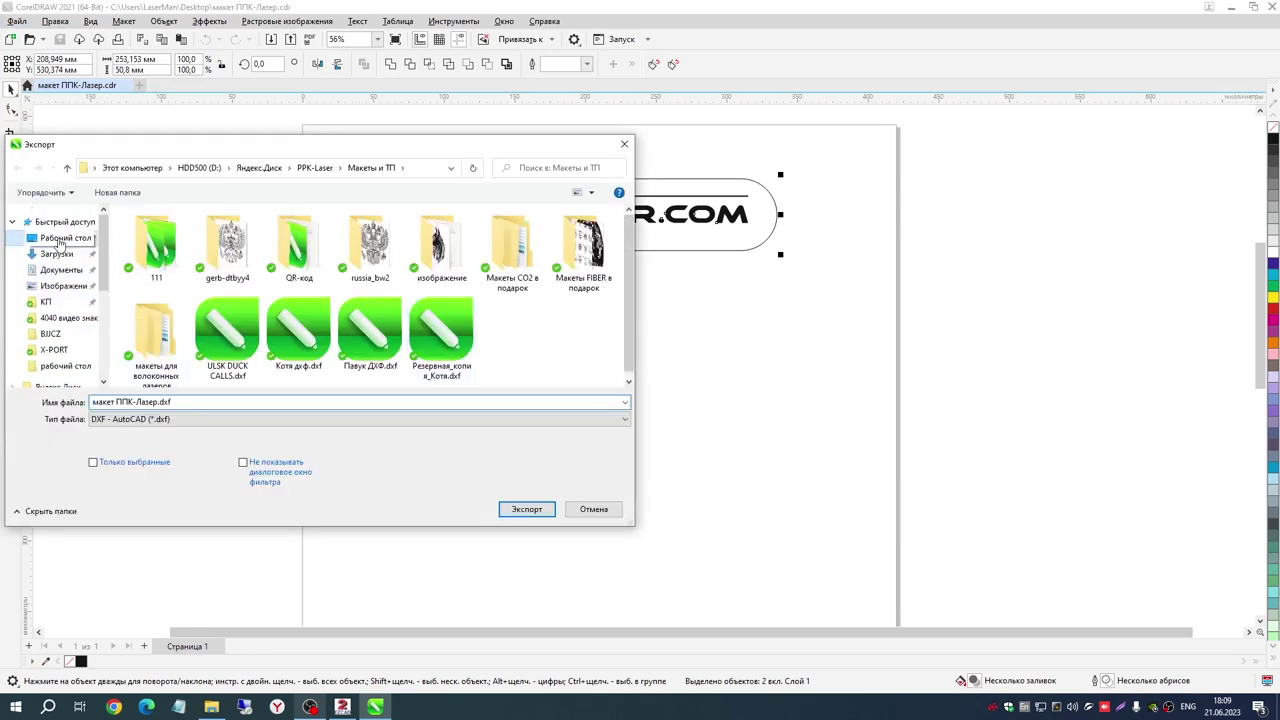
left_click(175, 424)
left_click(175, 427)
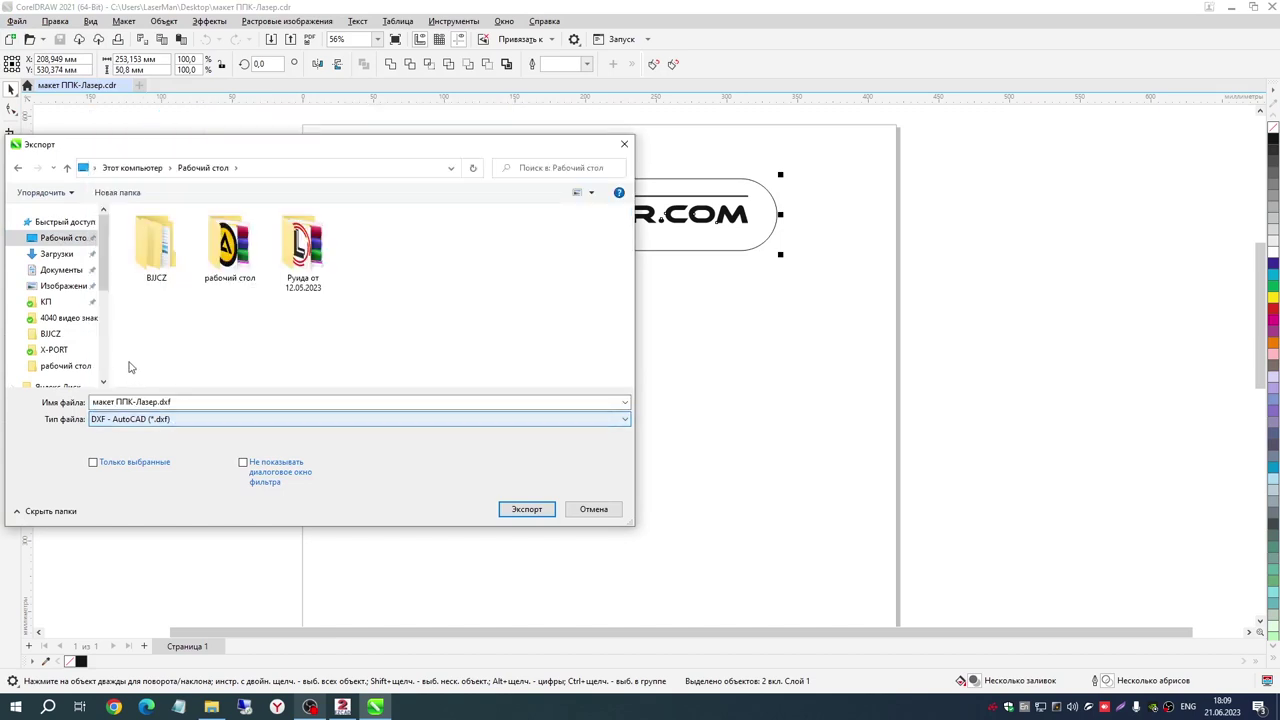
left_click(530, 512)
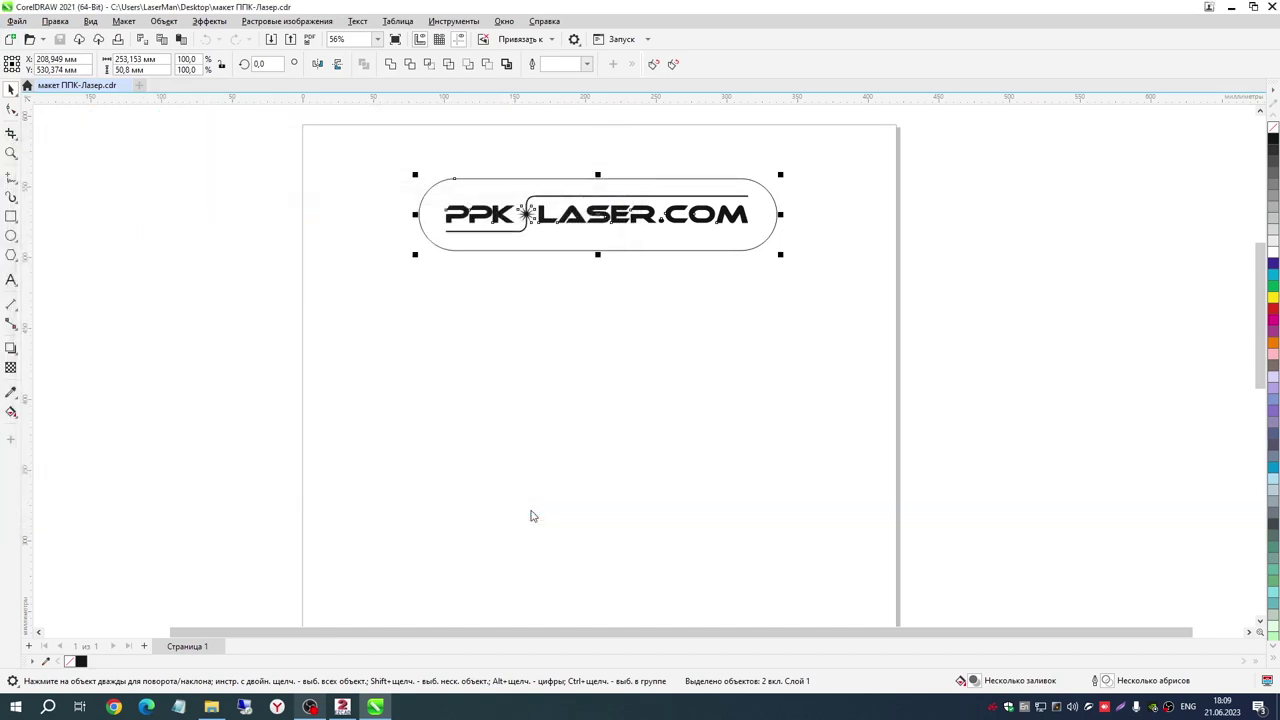
left_click(747, 415)
Close CorelDRAW and select the exported DXF file on the desktop
left_click(1273, 7)
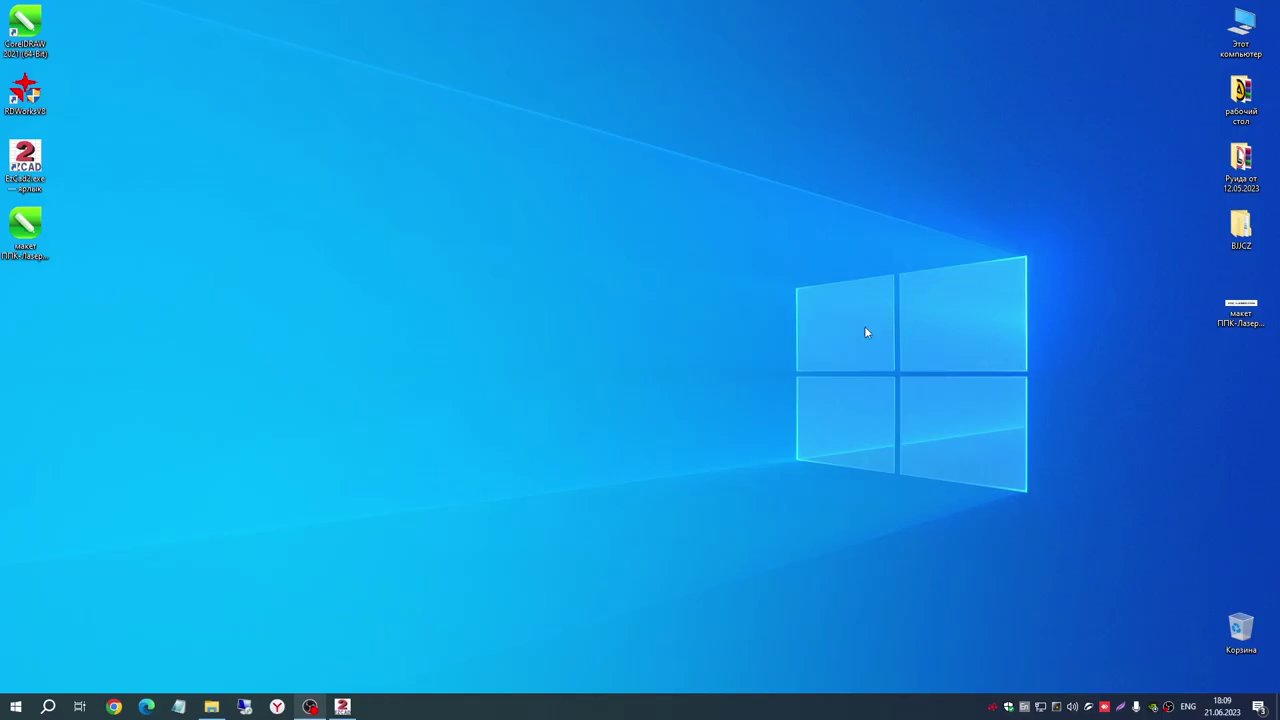
left_click(296, 278)
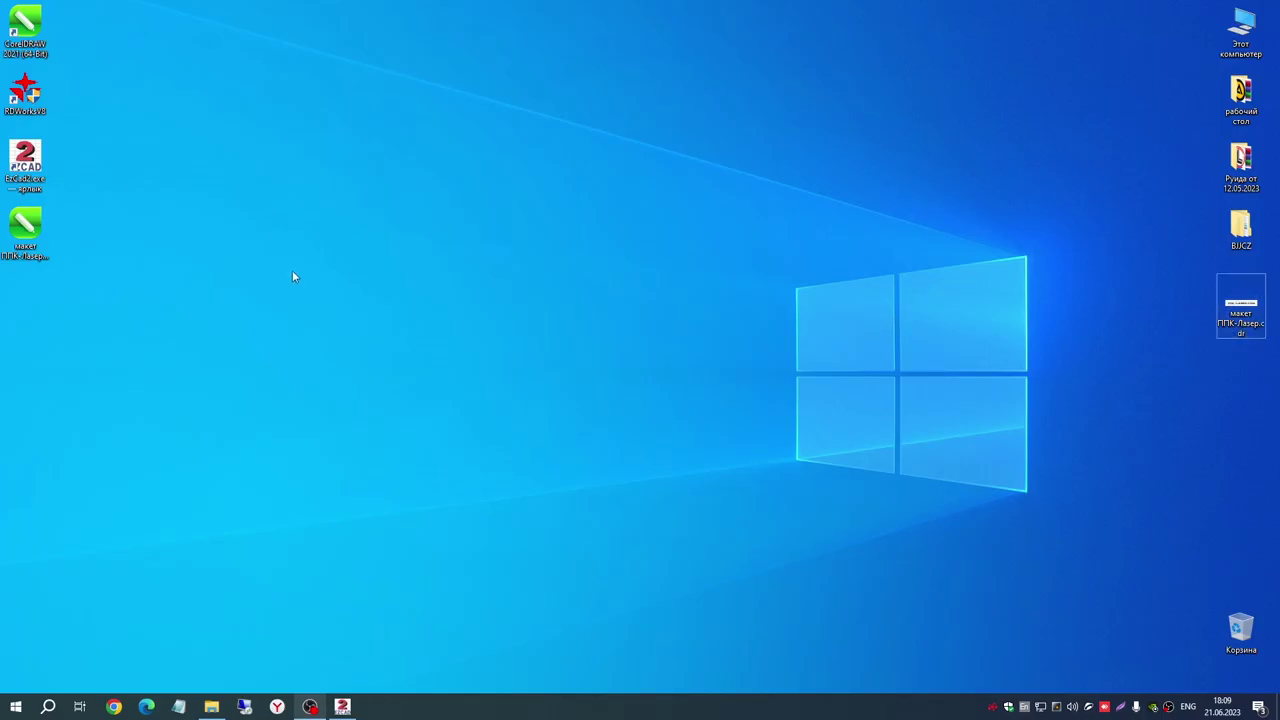
left_click(27, 226)
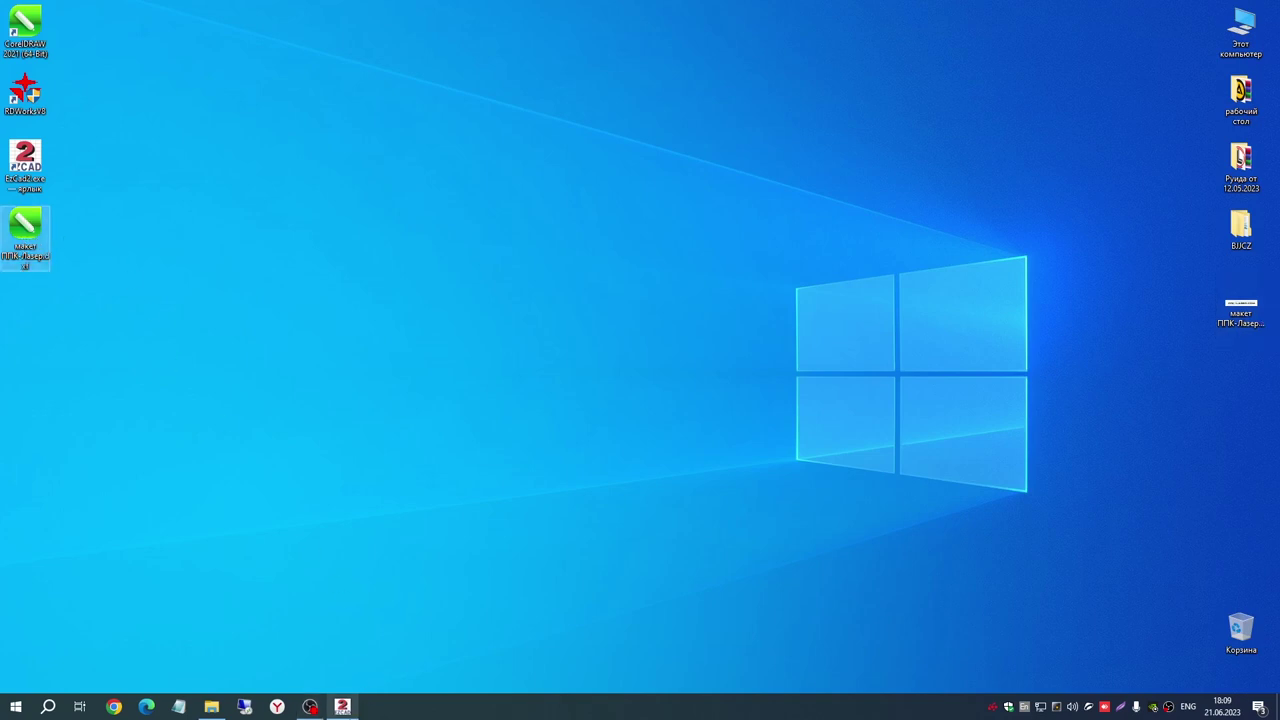
Switch to EzCad2 and import the vector file "макет ППК-Лазер.dxf" from the desktop
left_click(342, 706)
left_click(10, 21)
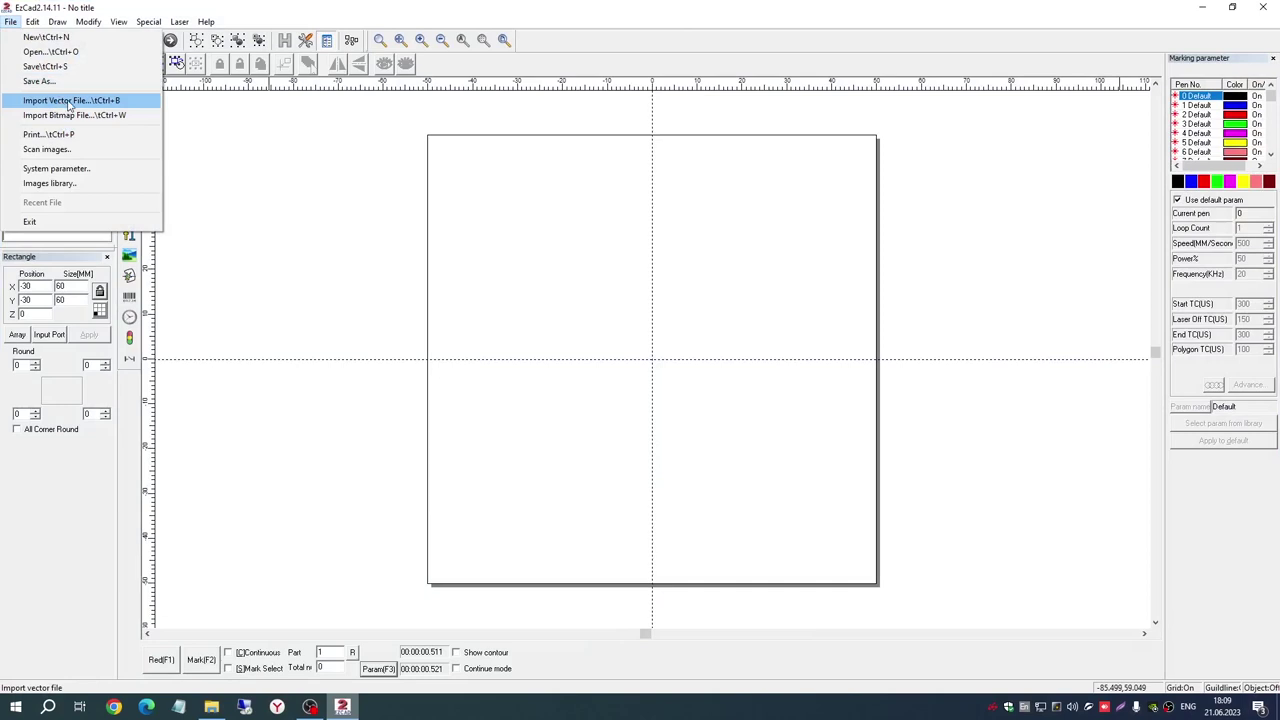
left_click(68, 102)
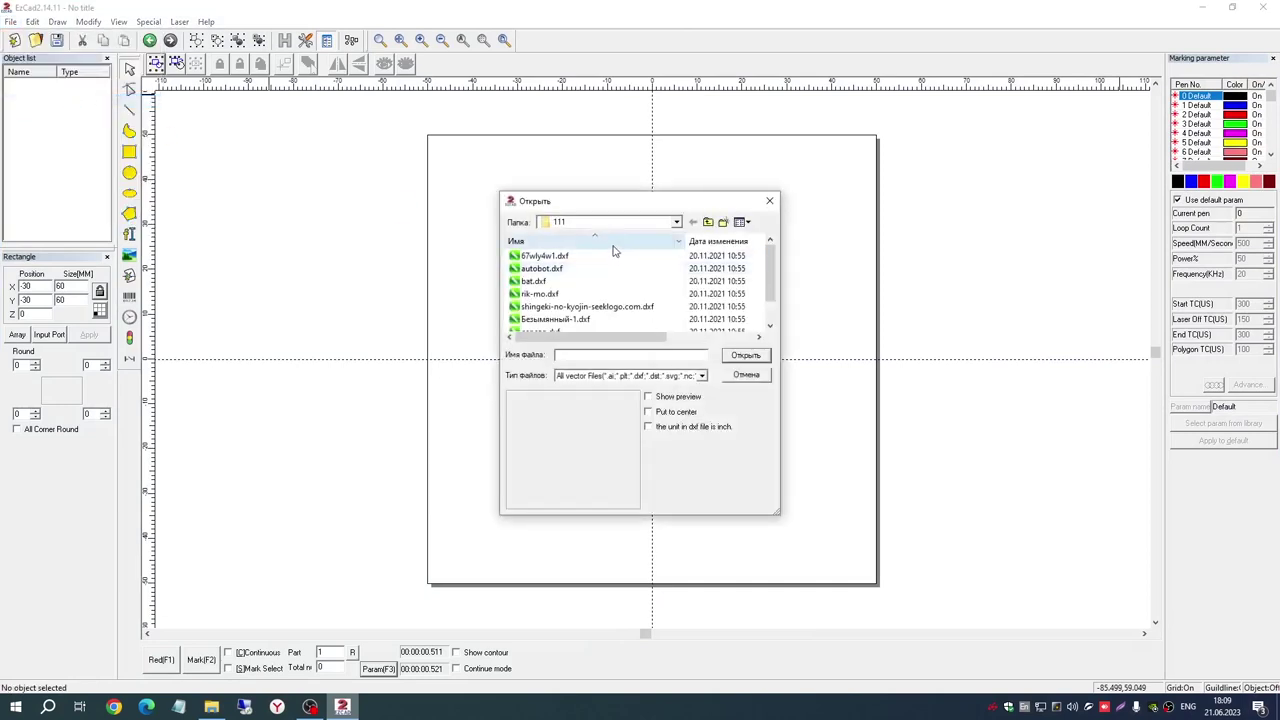
left_click(562, 222)
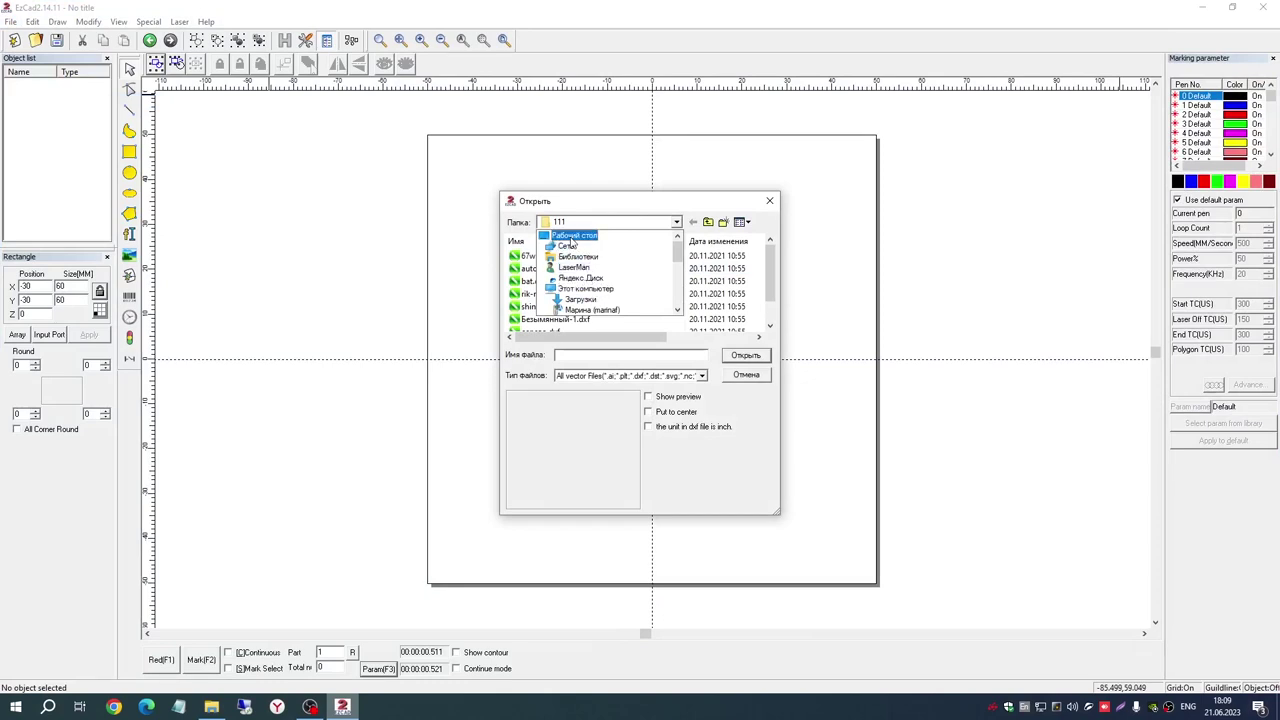
left_click(582, 236)
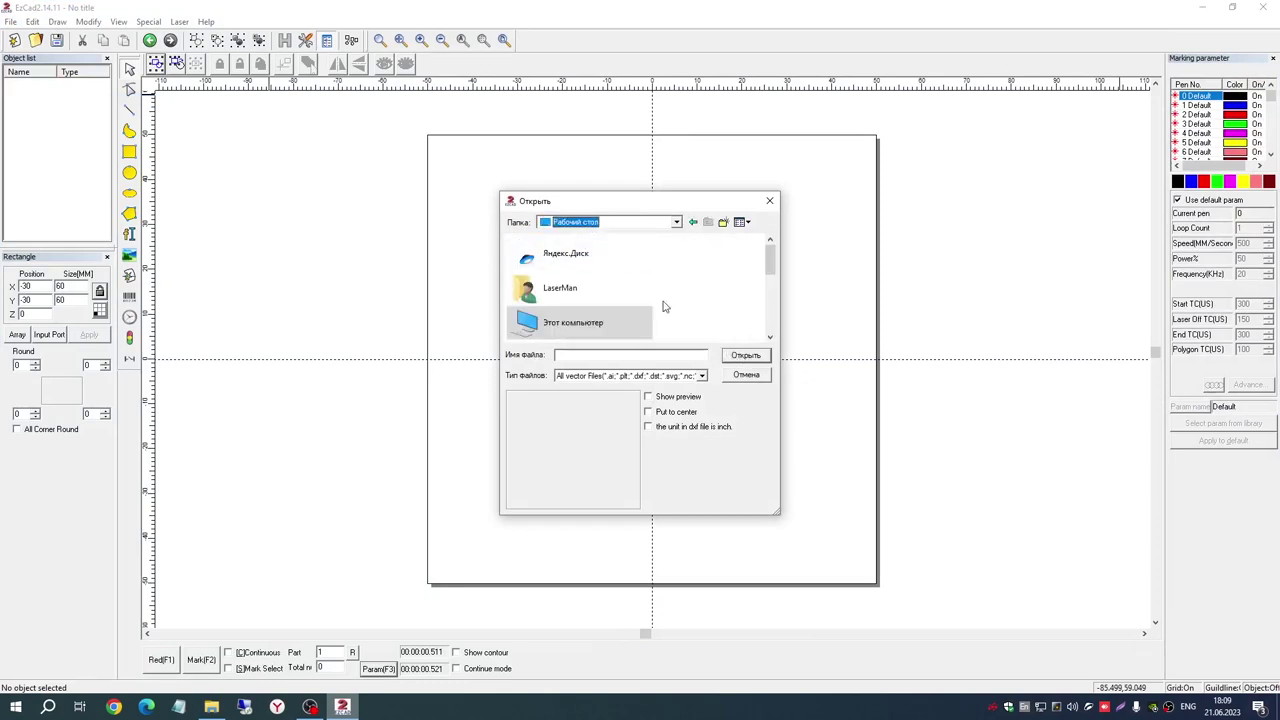
scroll(660, 302, "down", 6)
left_click(603, 328)
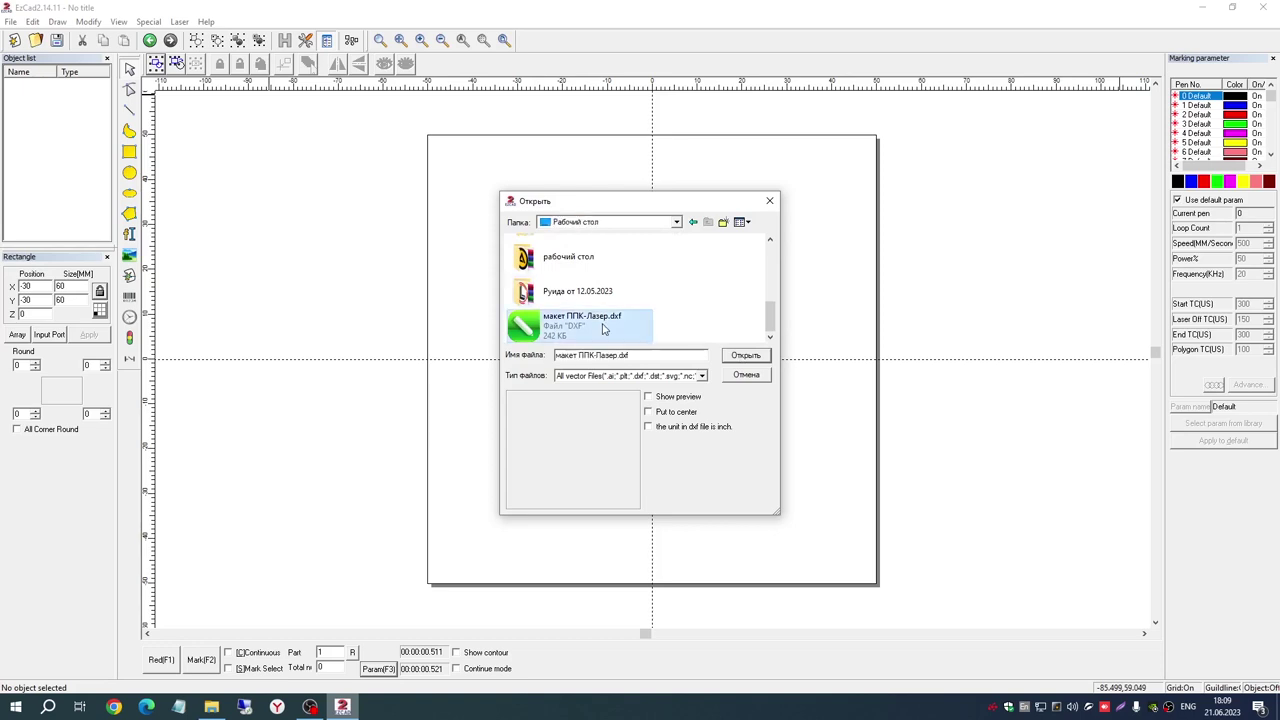
left_click(757, 358)
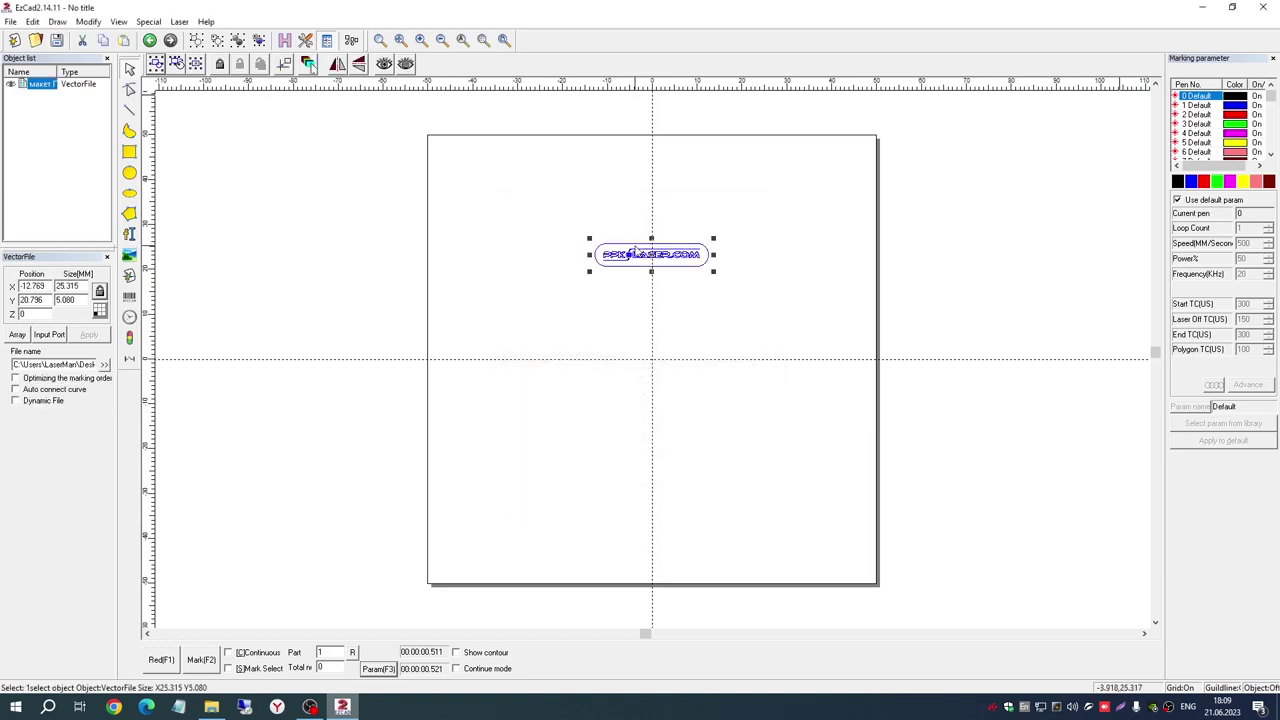
Enlarge the imported logo proportionally to about 65.3 x 13.1 mm and move it to the centre of the work area
scroll(637, 251, "down", 1)
scroll(640, 248, "up", 3)
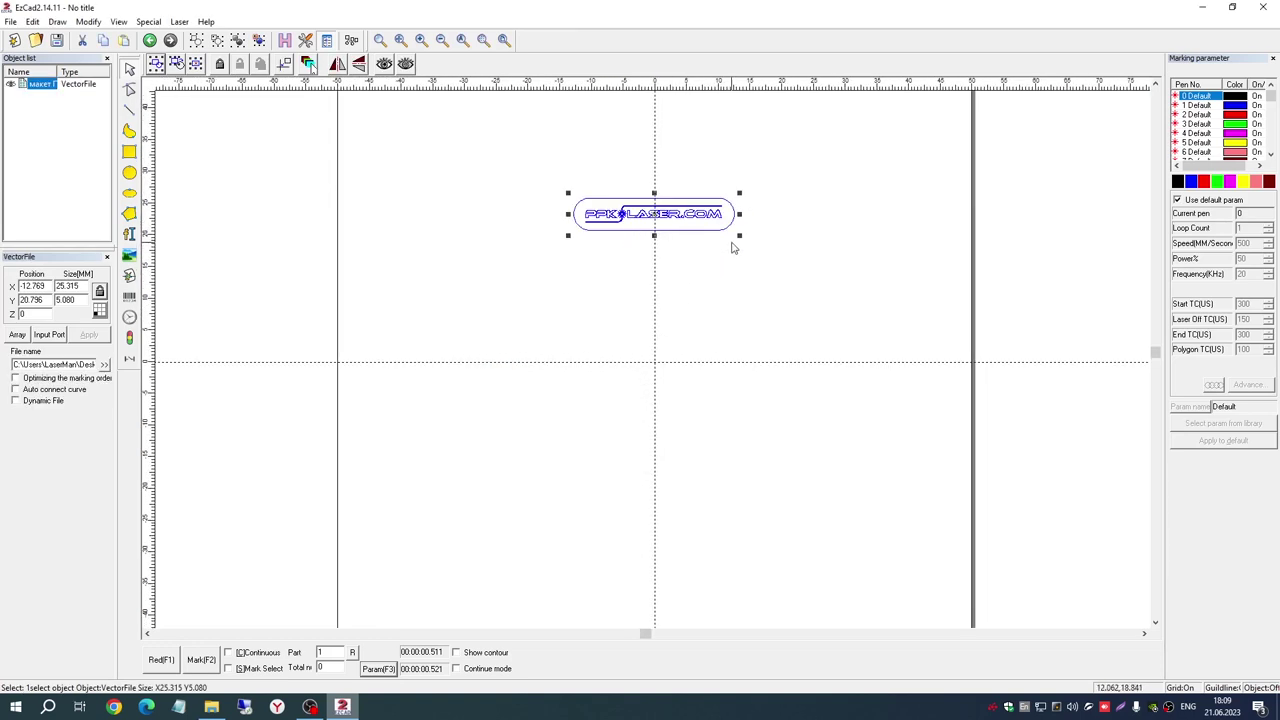
left_click(743, 240)
left_click_drag(563, 177, 786, 300)
left_click_drag(835, 347, 869, 389)
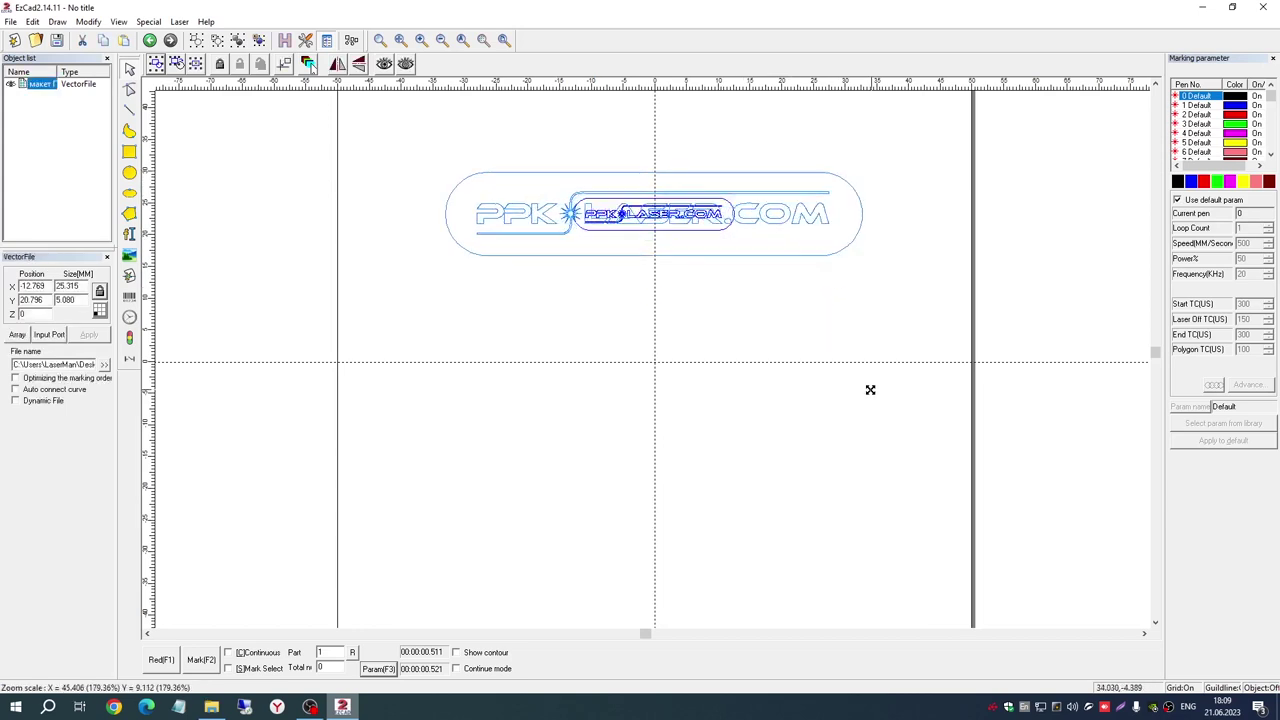
left_click_drag(686, 229, 670, 366)
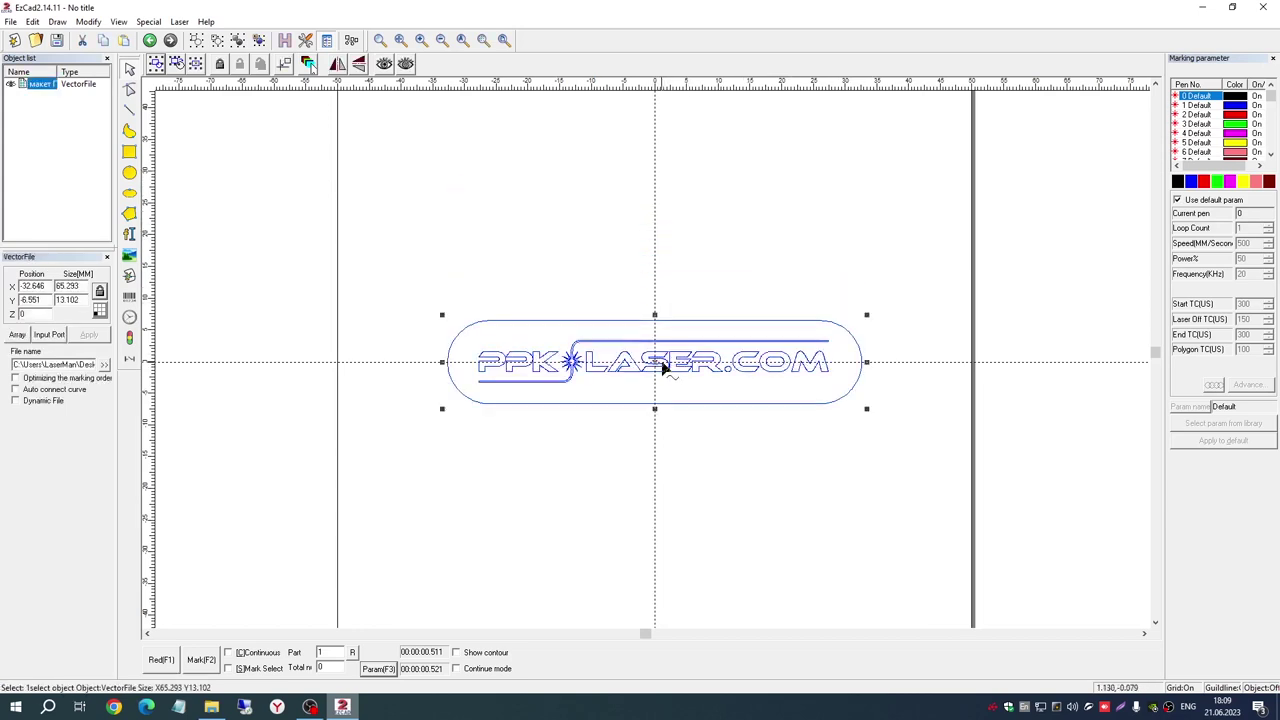
left_click(647, 277)
scroll(647, 277, "down", 1)
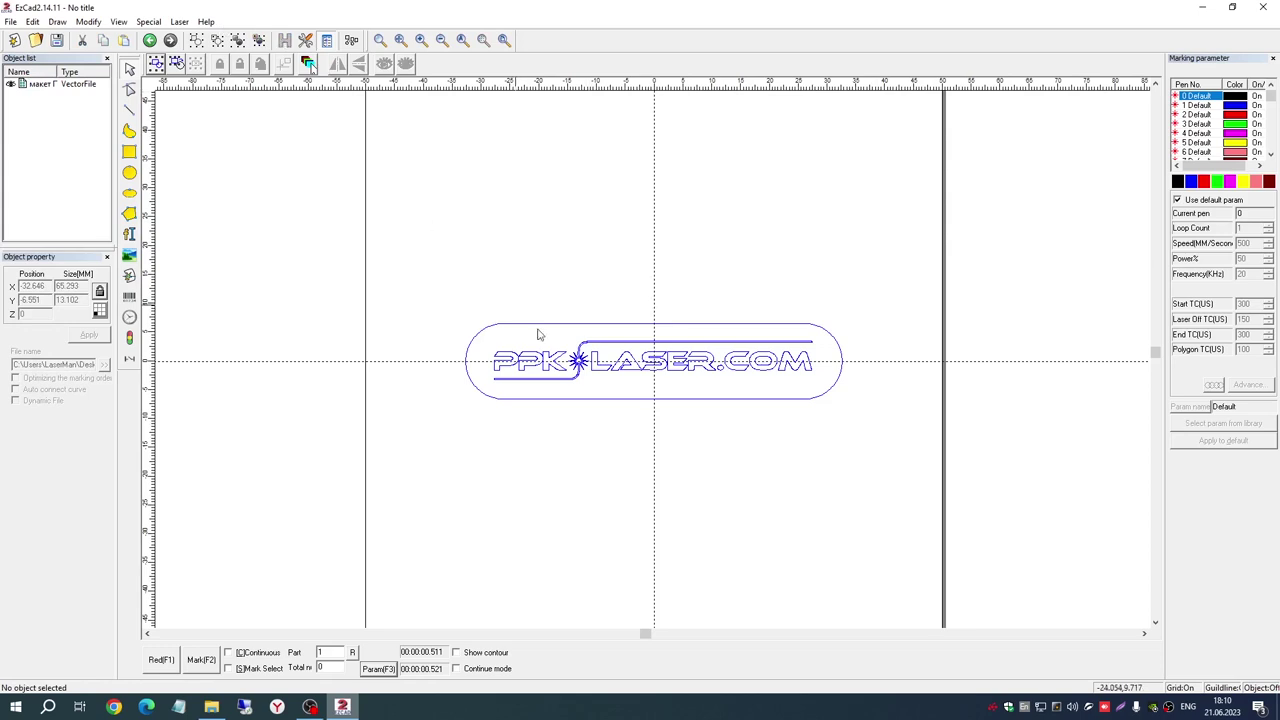
Hatch the whole logo using the continuous zigzag hatch type
left_click_drag(902, 256, 366, 476)
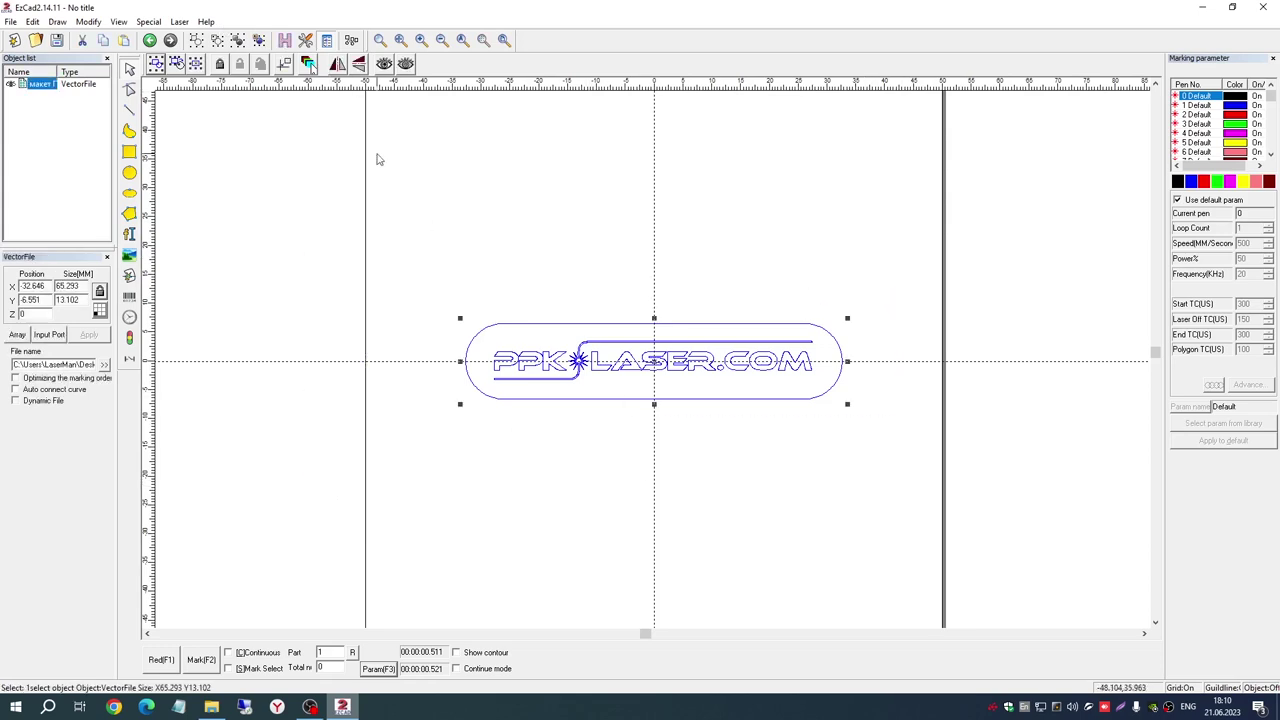
left_click(285, 40)
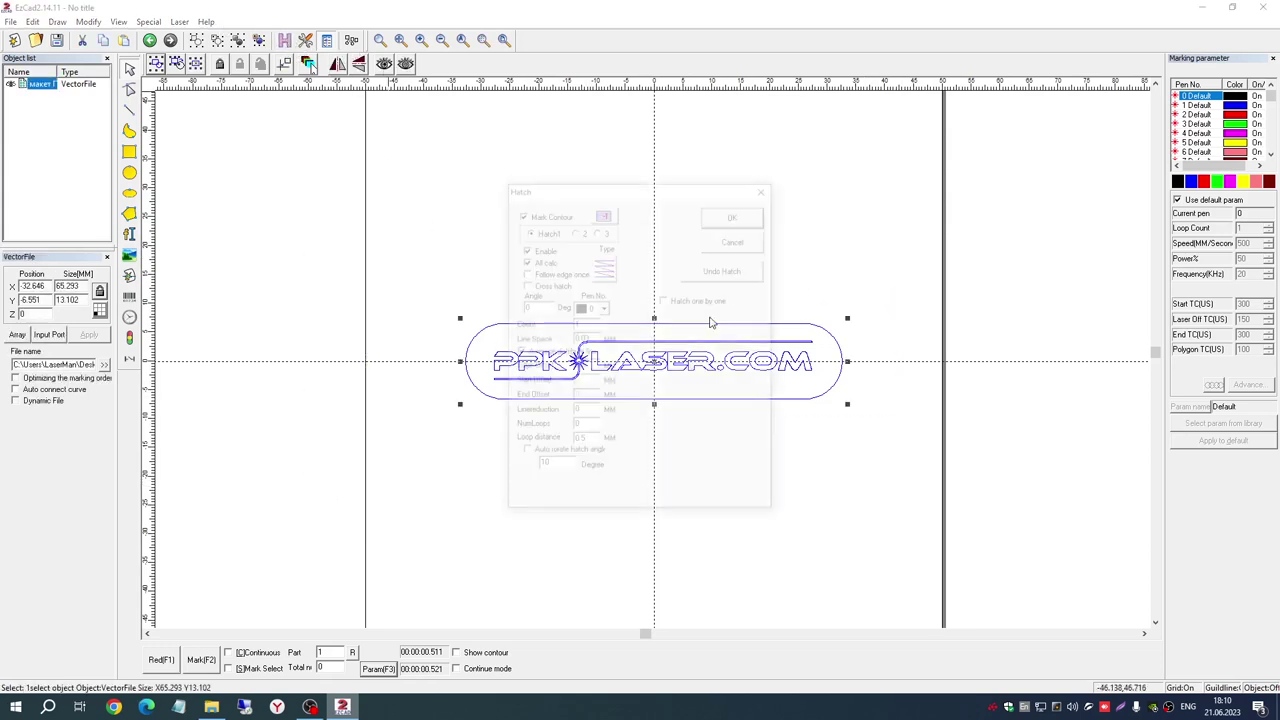
left_click(605, 268)
left_click(605, 268)
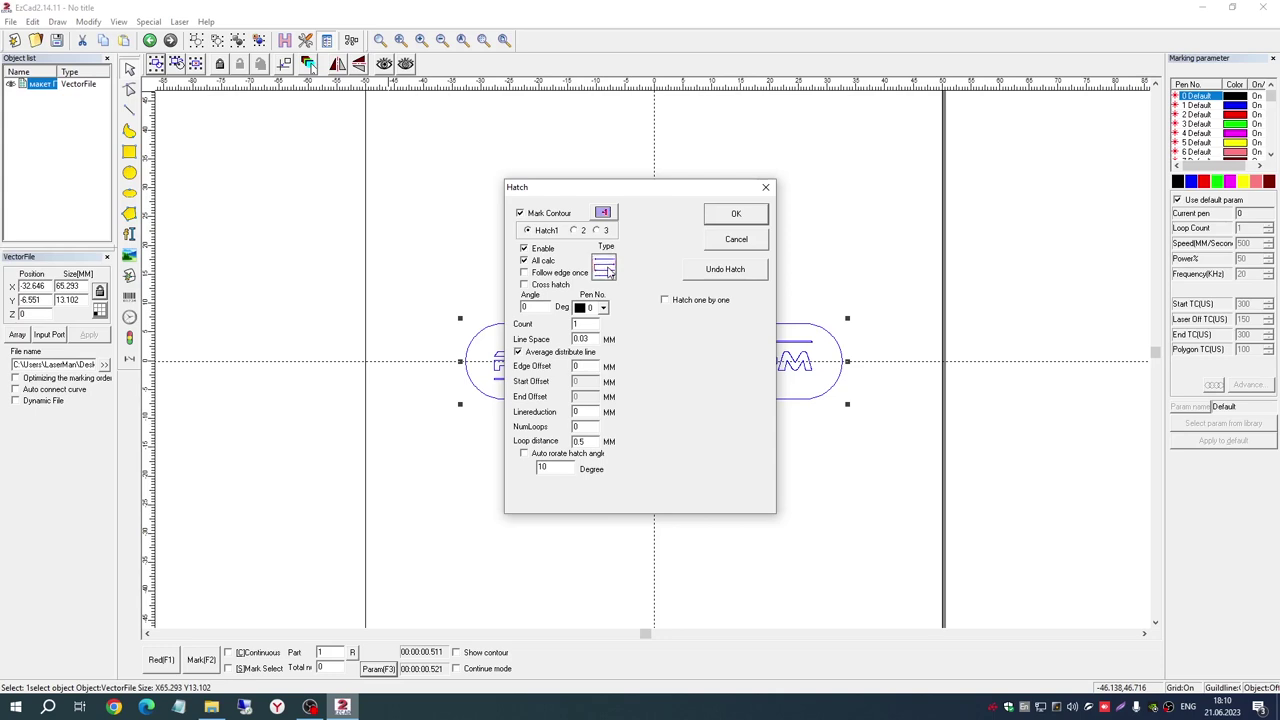
left_click(605, 268)
left_click(605, 268)
left_click(606, 268)
left_click(605, 268)
left_click(605, 268)
left_click(605, 268)
left_click(605, 268)
left_click(605, 268)
left_click(605, 268)
left_click(605, 268)
left_click(735, 215)
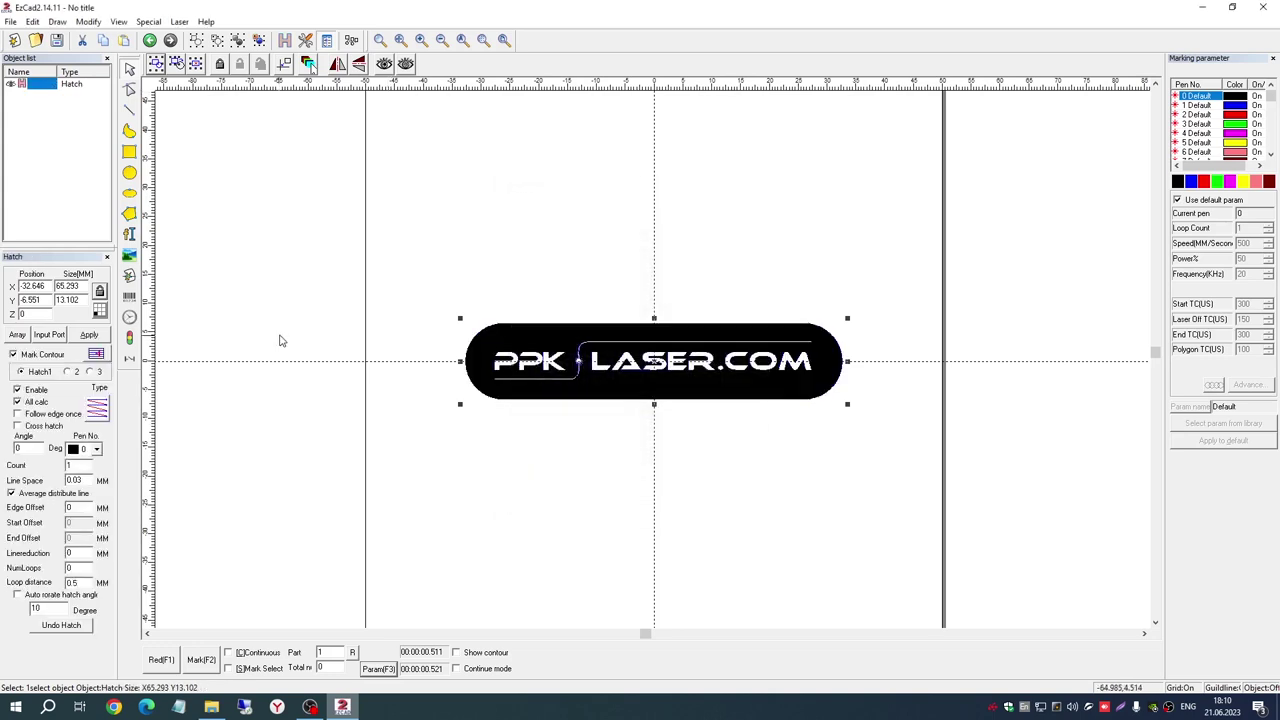
Examine the hatch fill around the logo's lettering and star up close
left_click(745, 471)
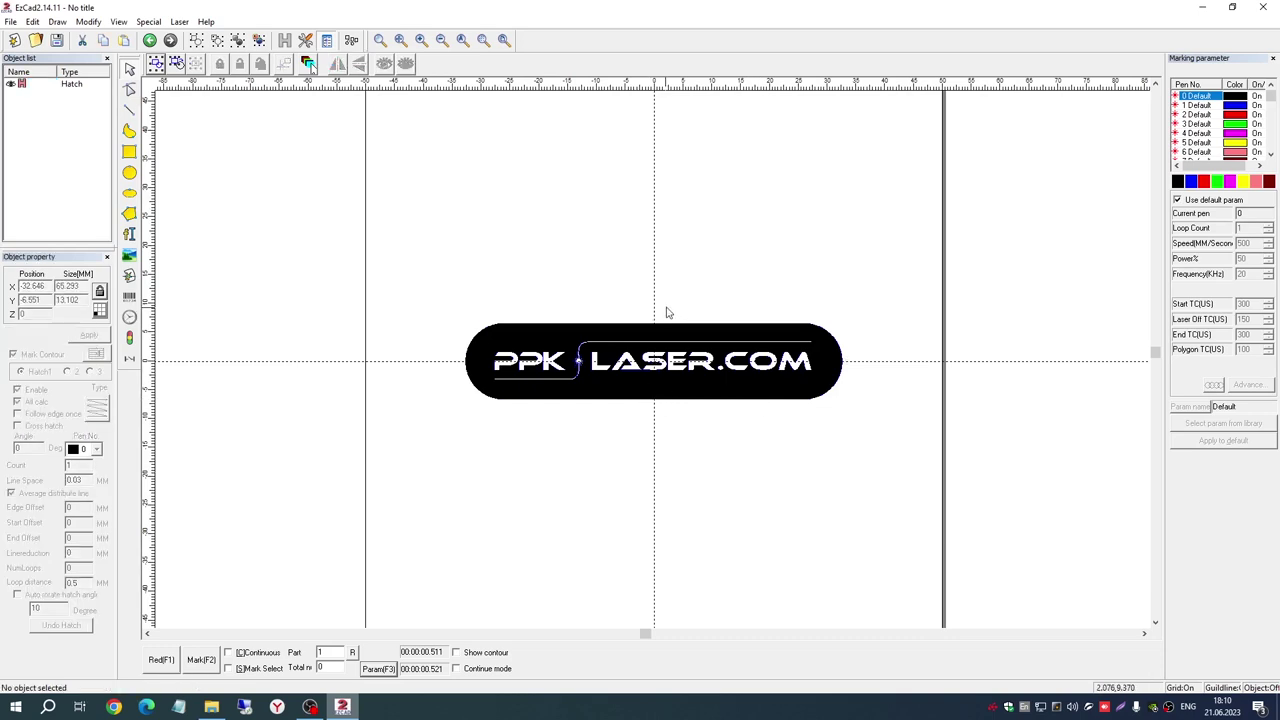
scroll(749, 311, "down", 1)
scroll(640, 360, "up", 2)
scroll(628, 366, "down", 1)
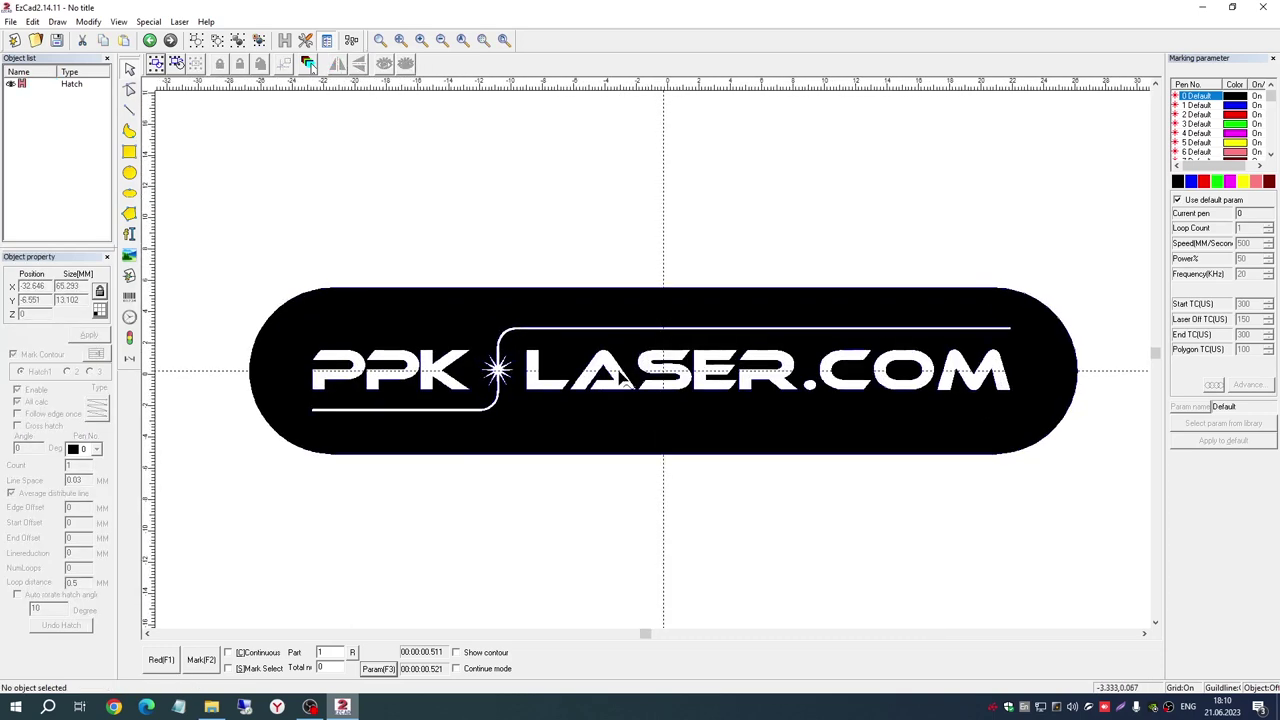
scroll(625, 370, "up", 2)
scroll(621, 377, "down", 1)
scroll(621, 377, "down", 1)
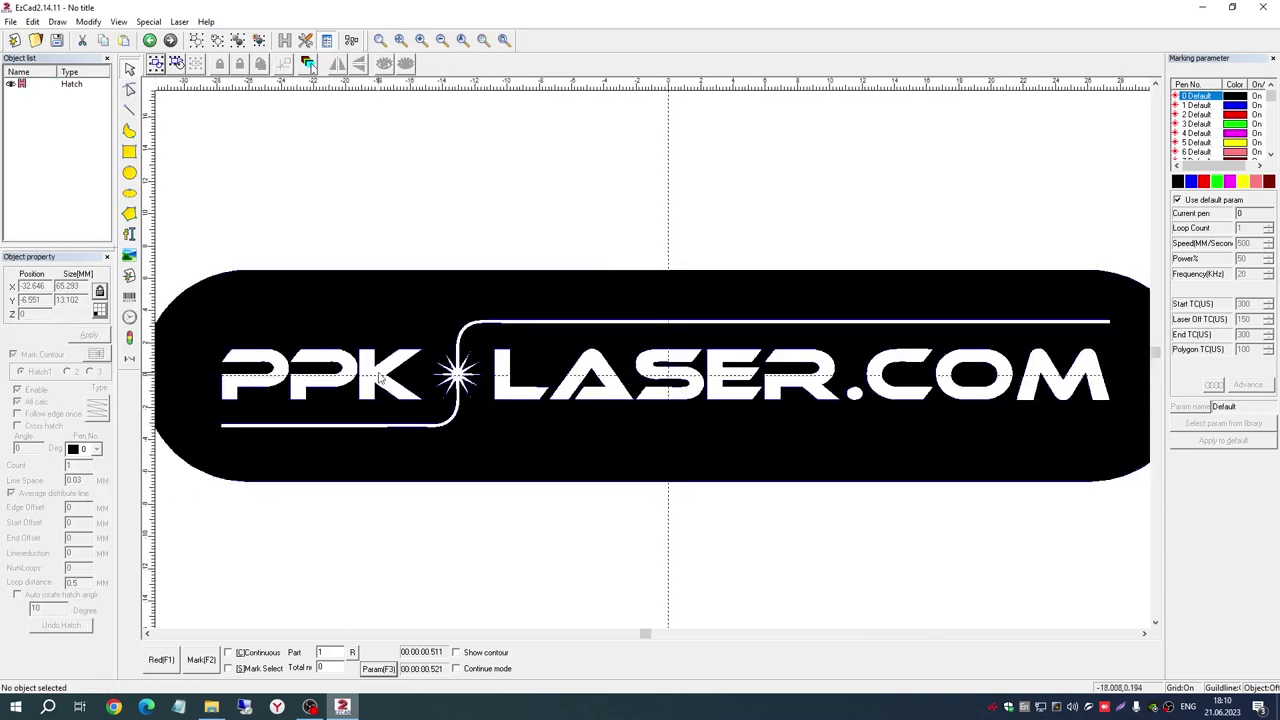
scroll(640, 360, "up", 1)
scroll(760, 320, "down", 2)
scroll(828, 272, "up", 1)
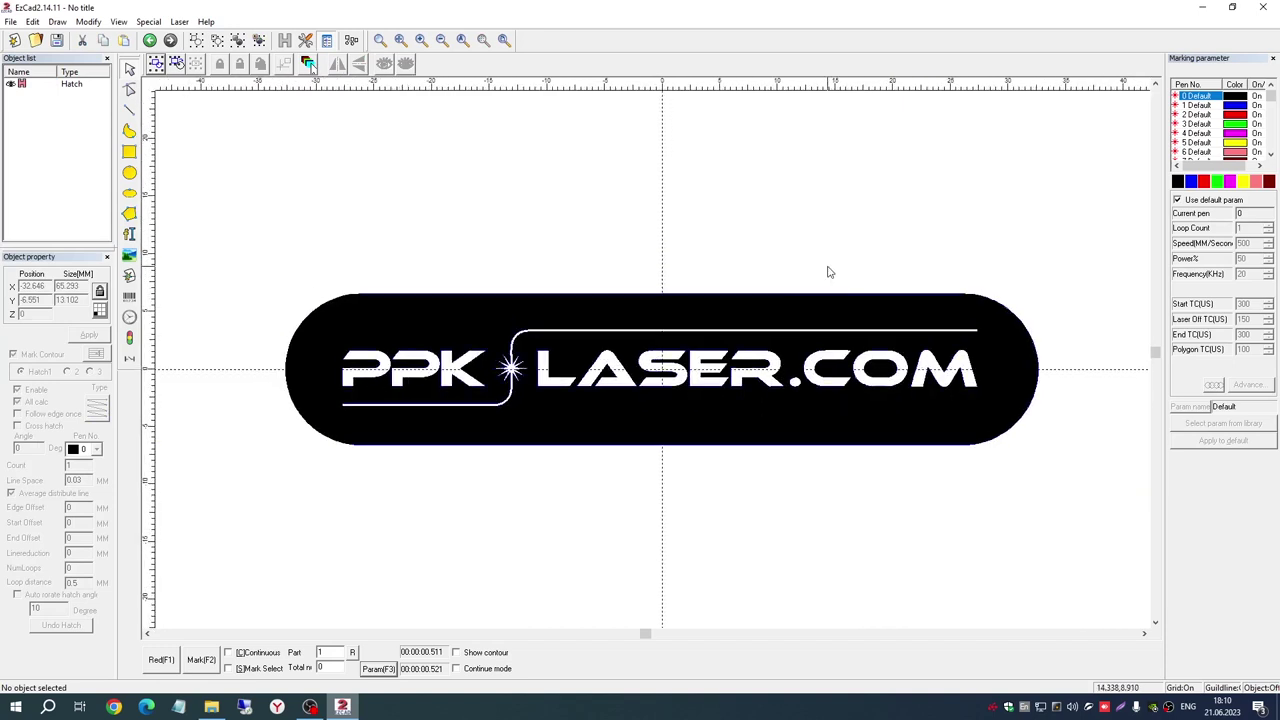
Turn off the default parameters for pen 0 and set its power to 30%
left_click(1178, 200)
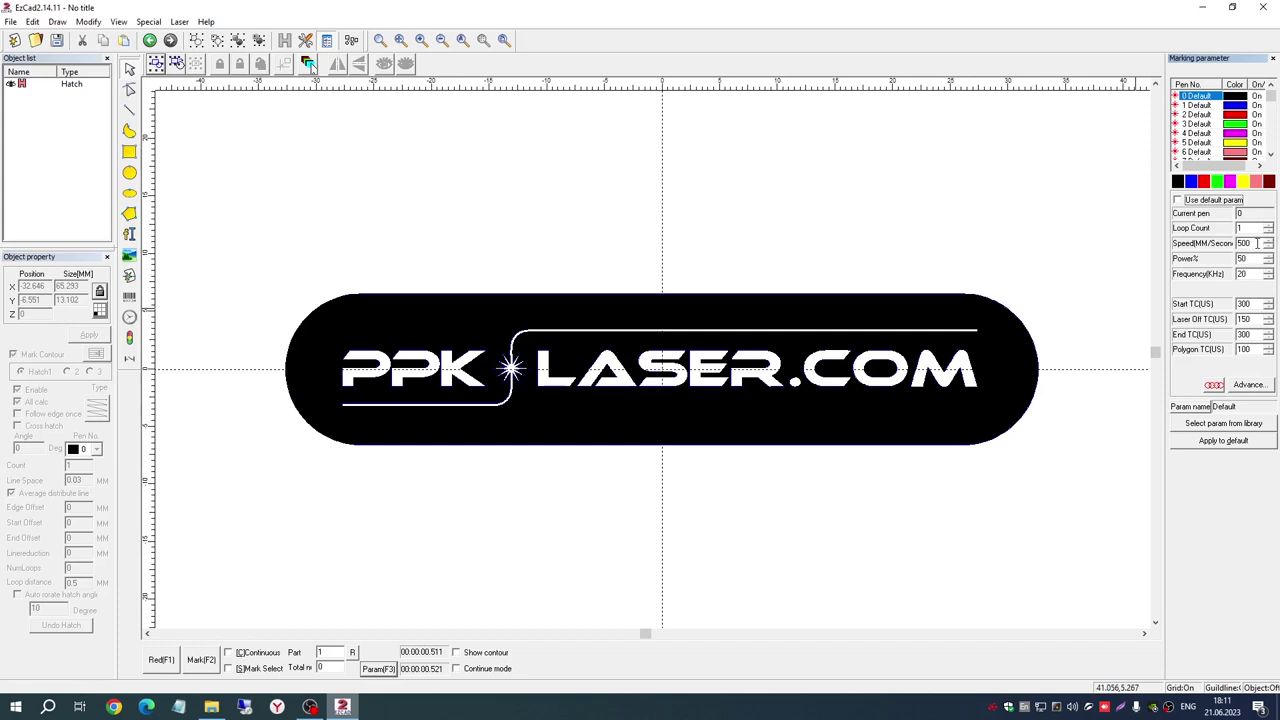
left_click_drag(1258, 243, 1217, 258)
type("30")
left_click(905, 281)
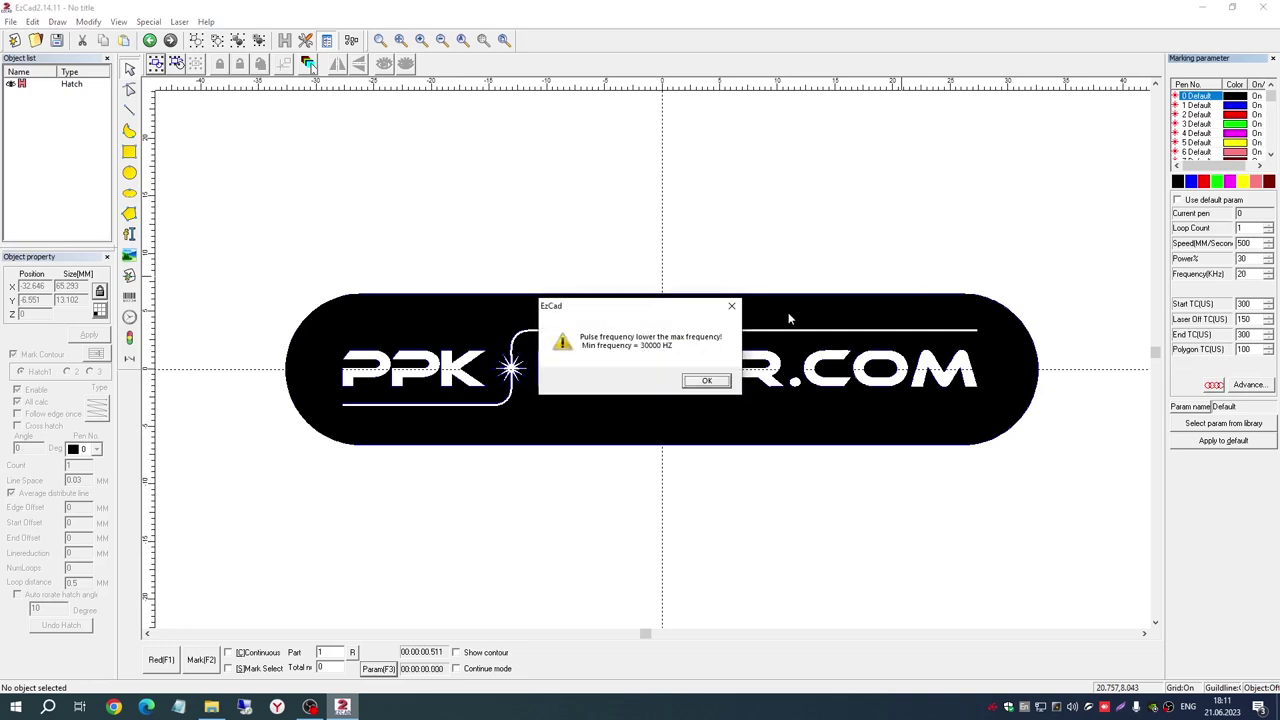
left_click(705, 382)
Select the hatched logo and set the marking frequency of pen 0 to 30 kHz
left_click(684, 405)
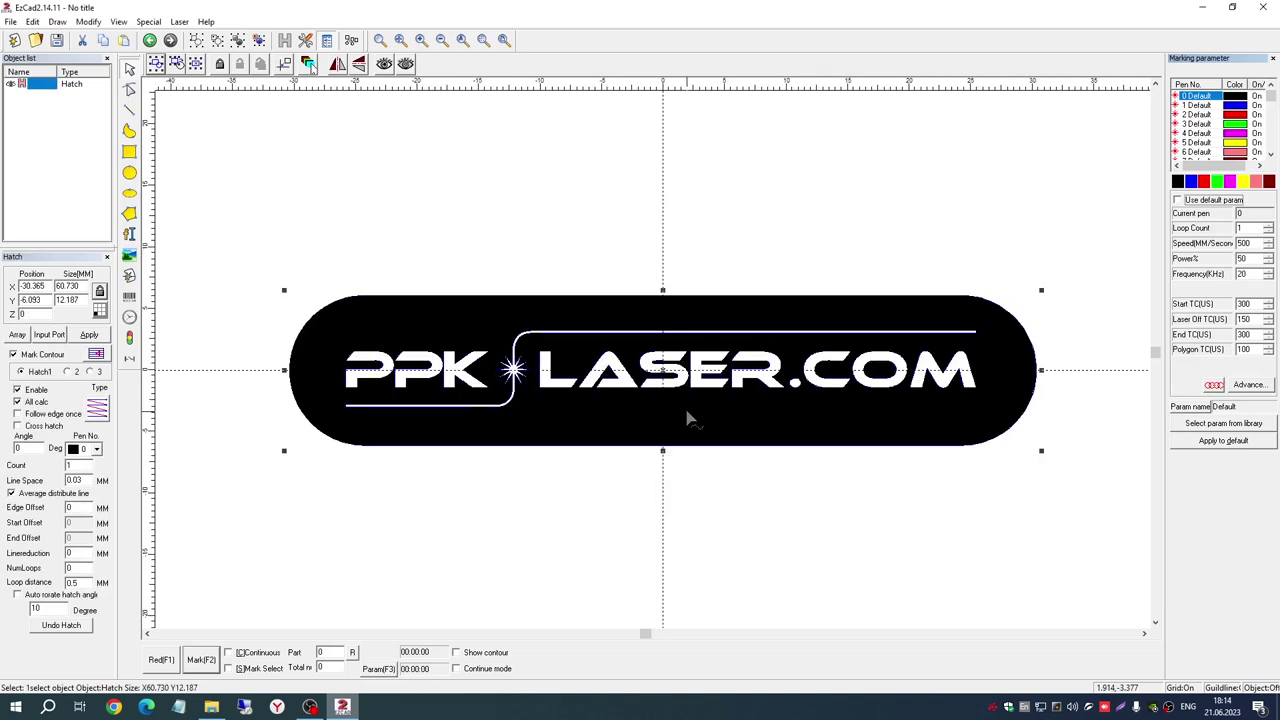
double_click(1248, 275)
type("30")
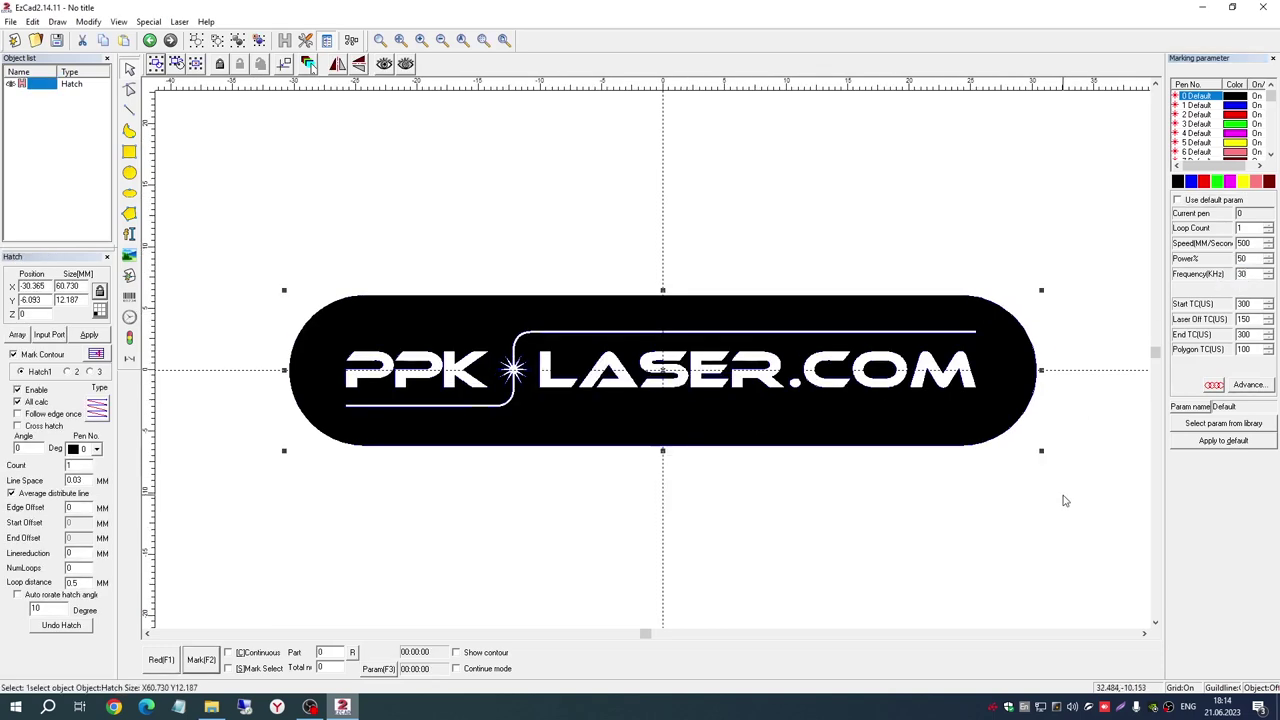
Deselect the logo, turn off the default parameters for the blue pen 1 and set its frequency to 30 kHz
left_click(1063, 500)
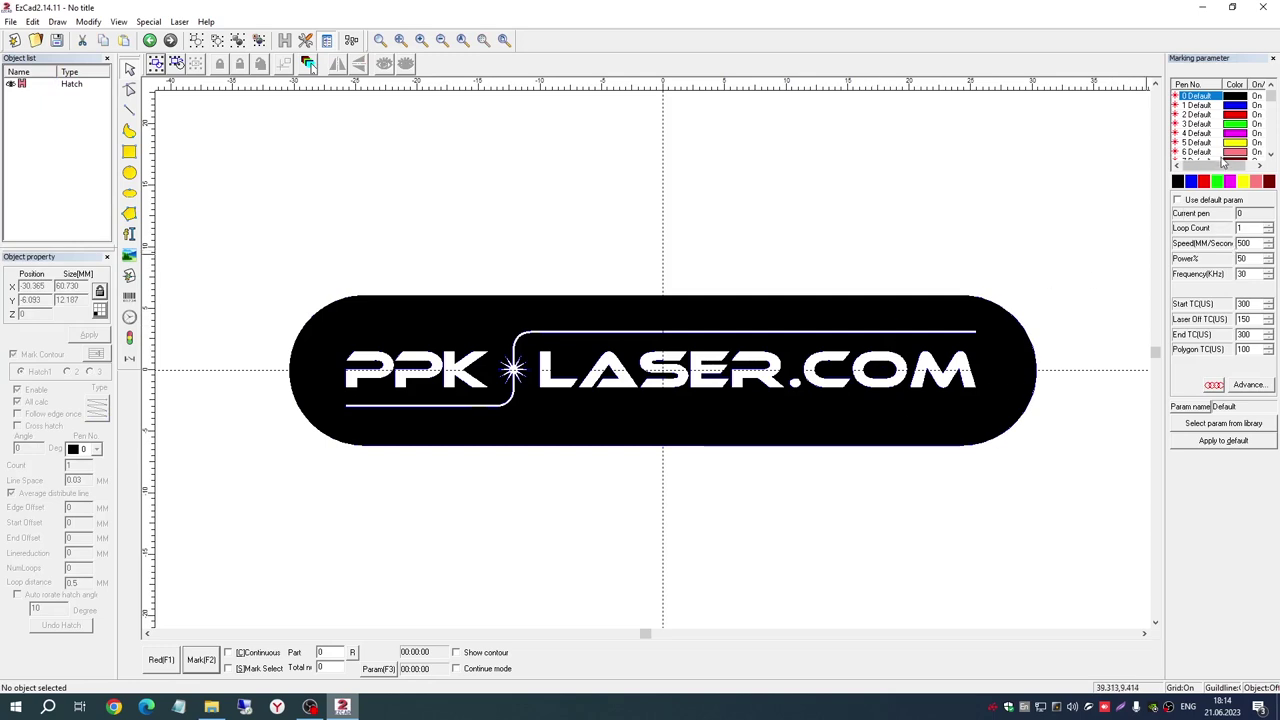
left_click(1191, 182)
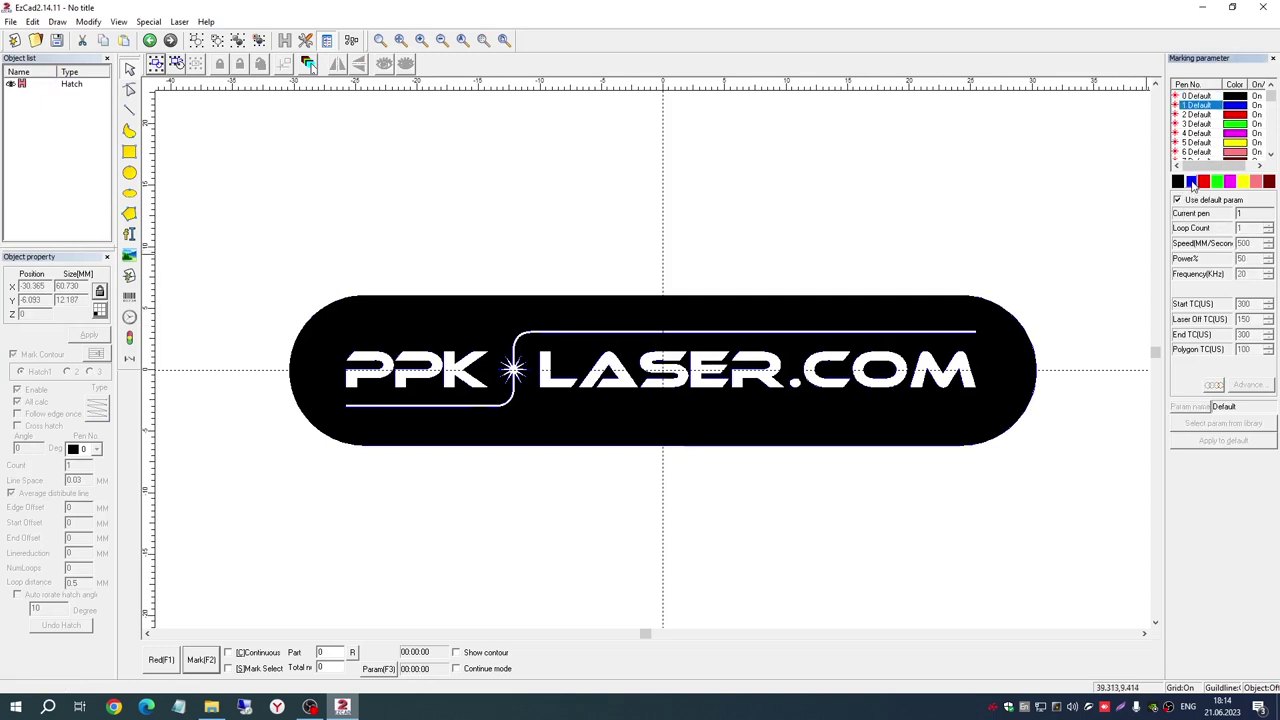
left_click(1177, 200)
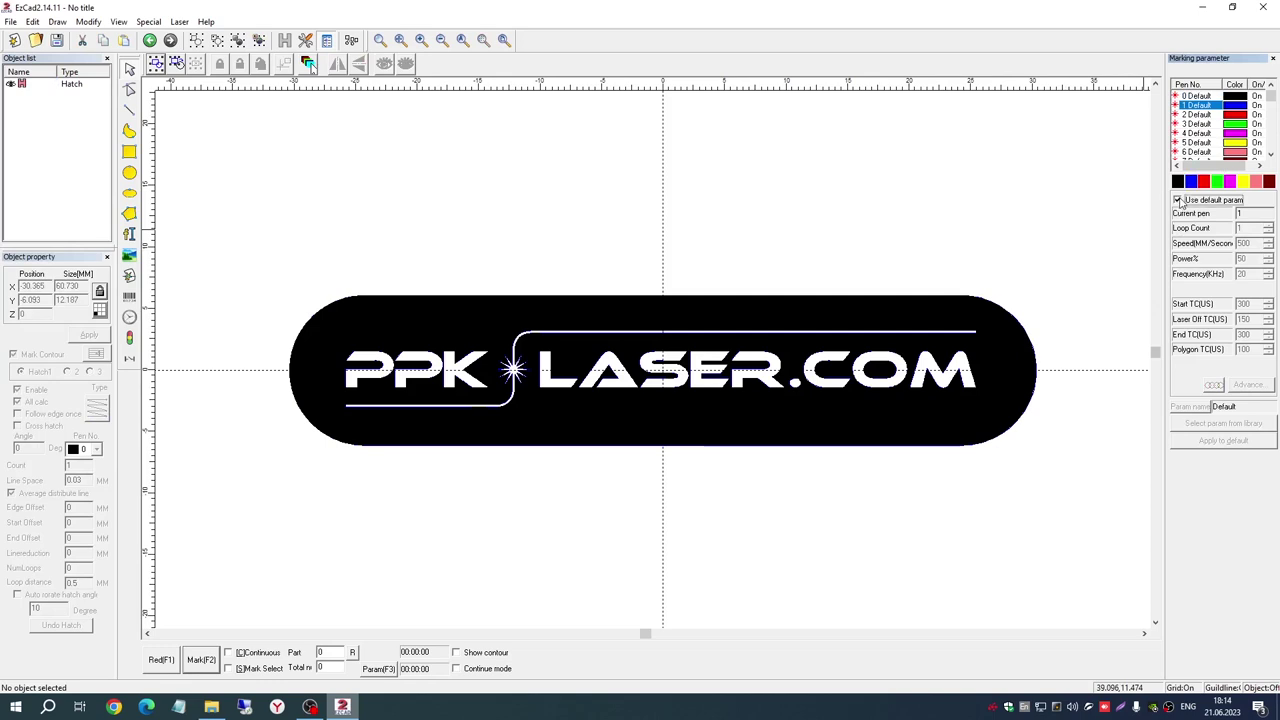
left_click_drag(1259, 243, 1248, 245)
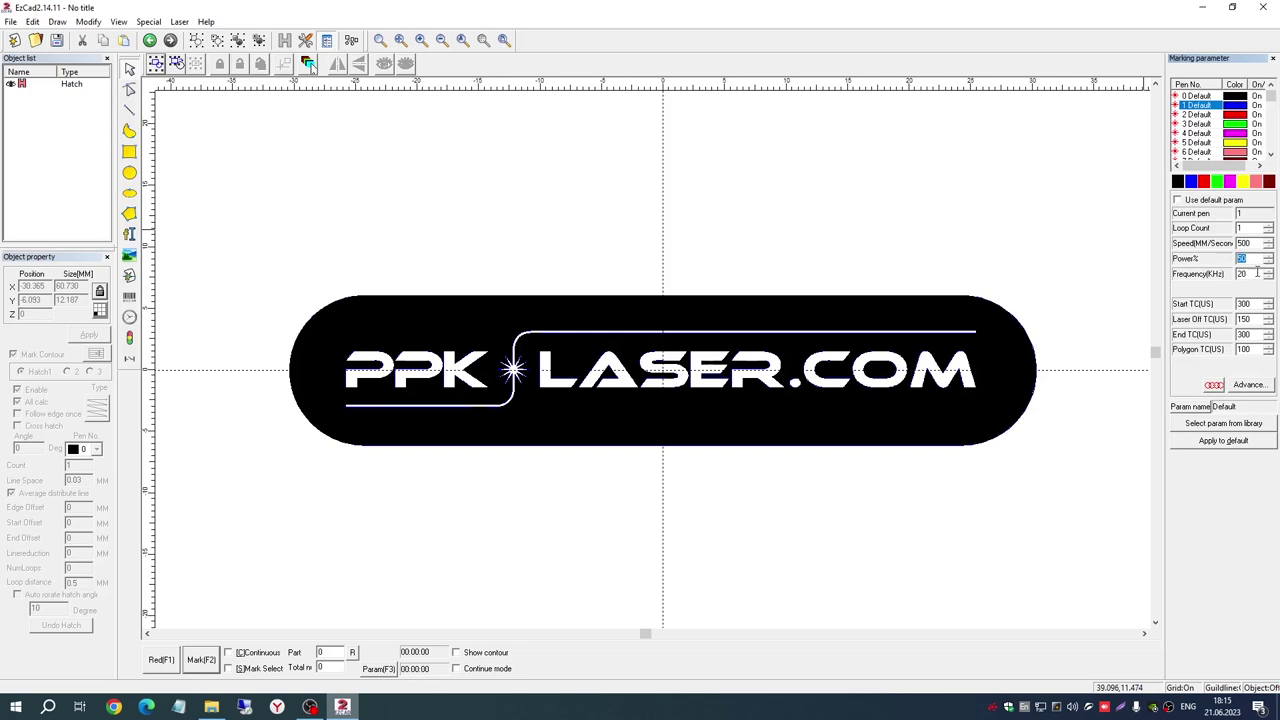
left_click_drag(1258, 275, 1220, 278)
type("30")
Preview the logo's marking position with the red laser pointer and stop the preview
left_click(190, 659)
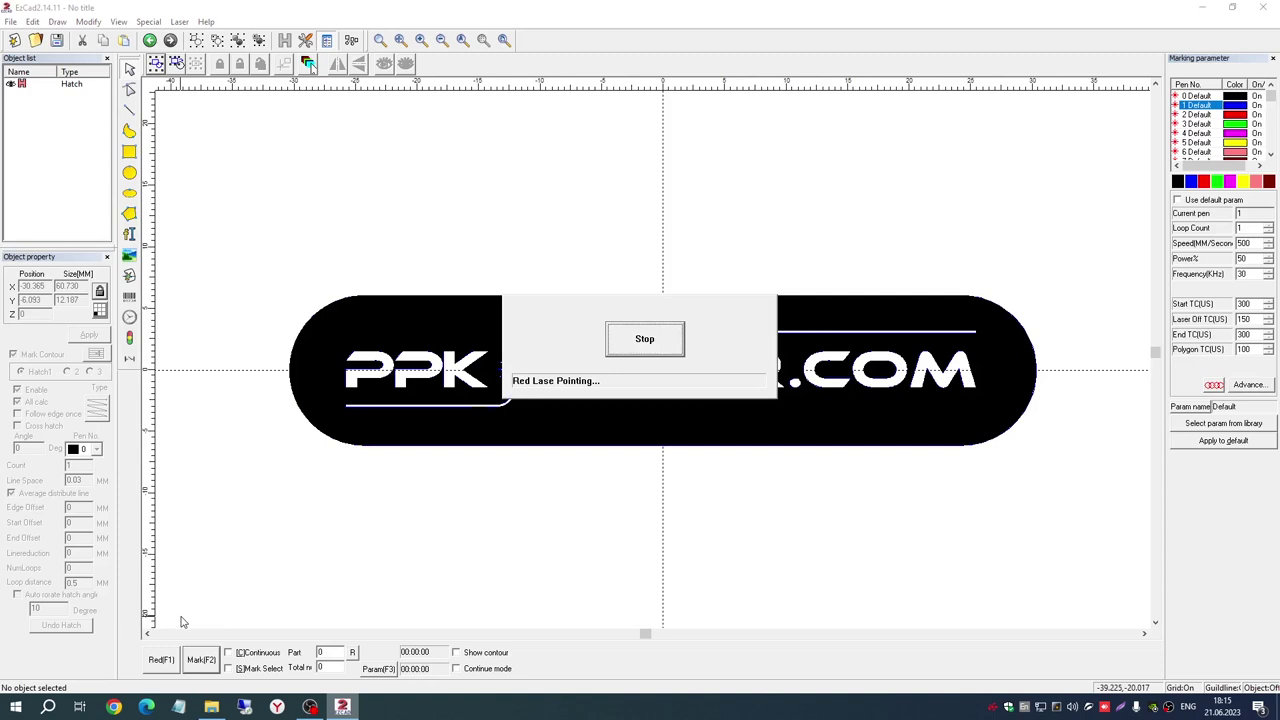
left_click(655, 349)
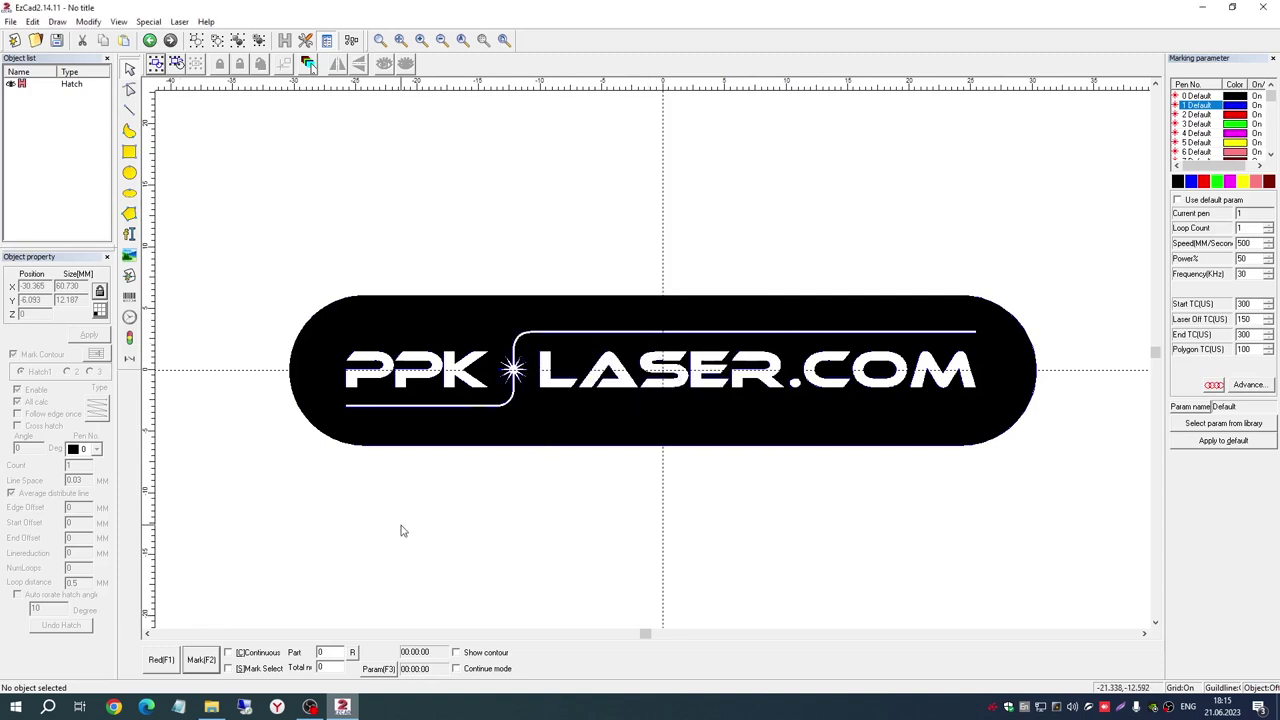